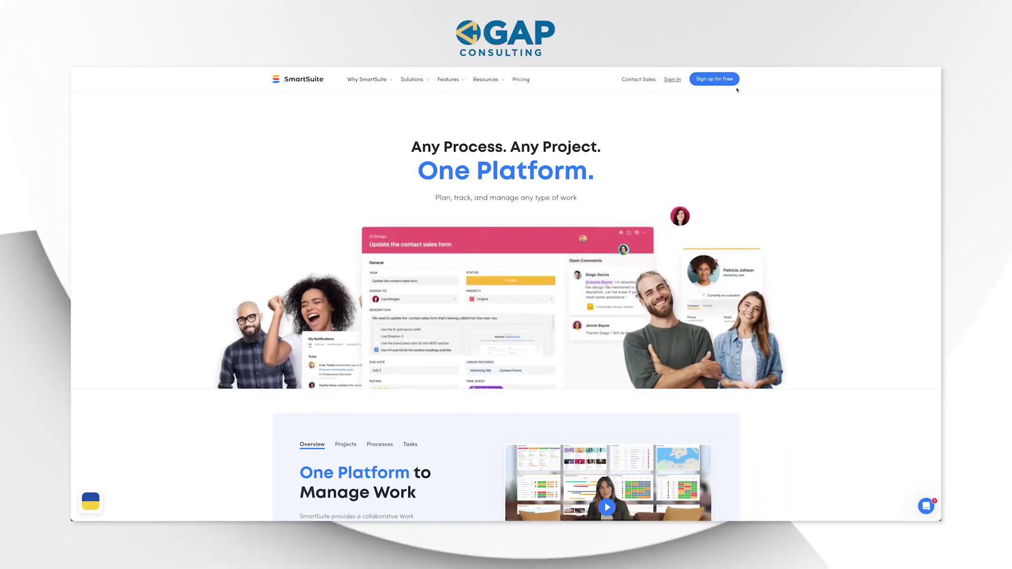
- Sign in to SmartSuite and scroll down to the My Workspace solutions grid
left_click(714, 79)
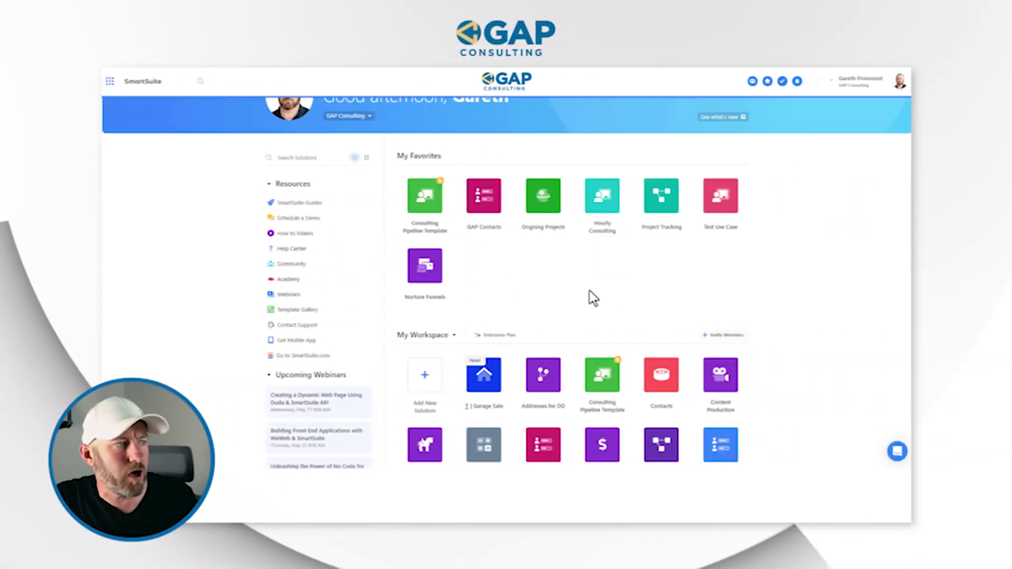
scroll(590, 292, "down", 3)
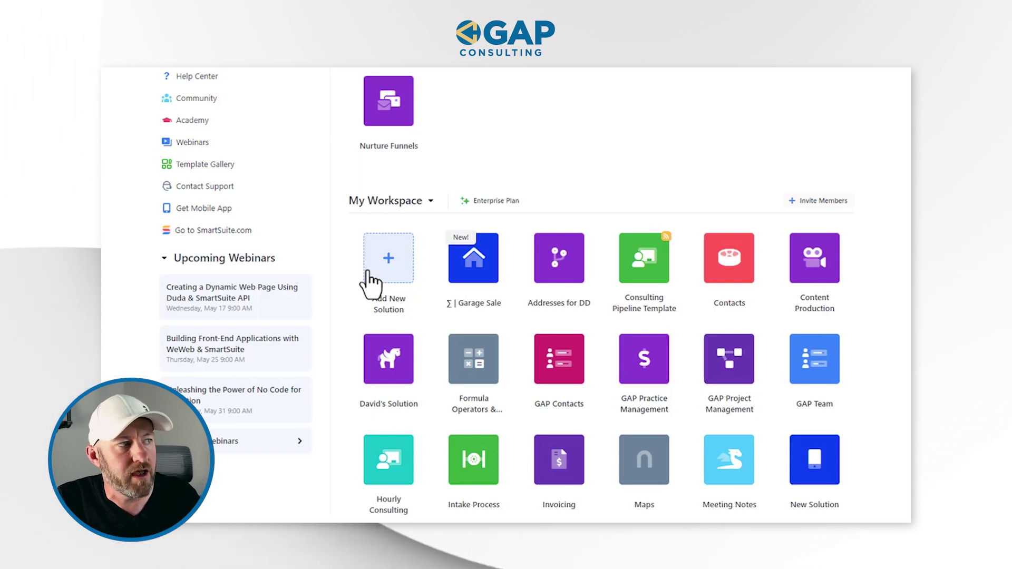
left_click(370, 285)
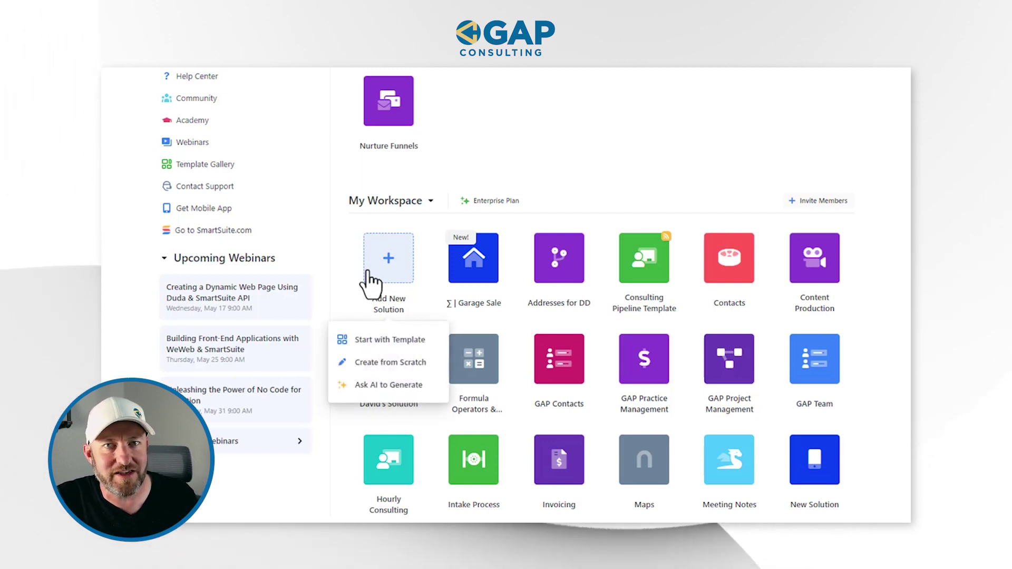
- Choose Ask AI to Generate from the Add New Solution menu
scroll(390, 317, "down", 1)
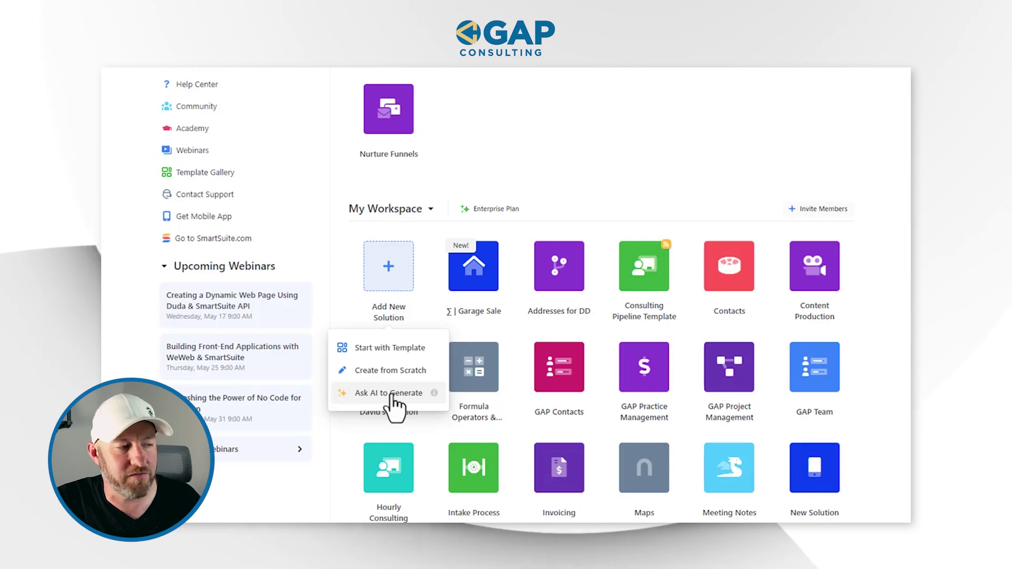
left_click(392, 397)
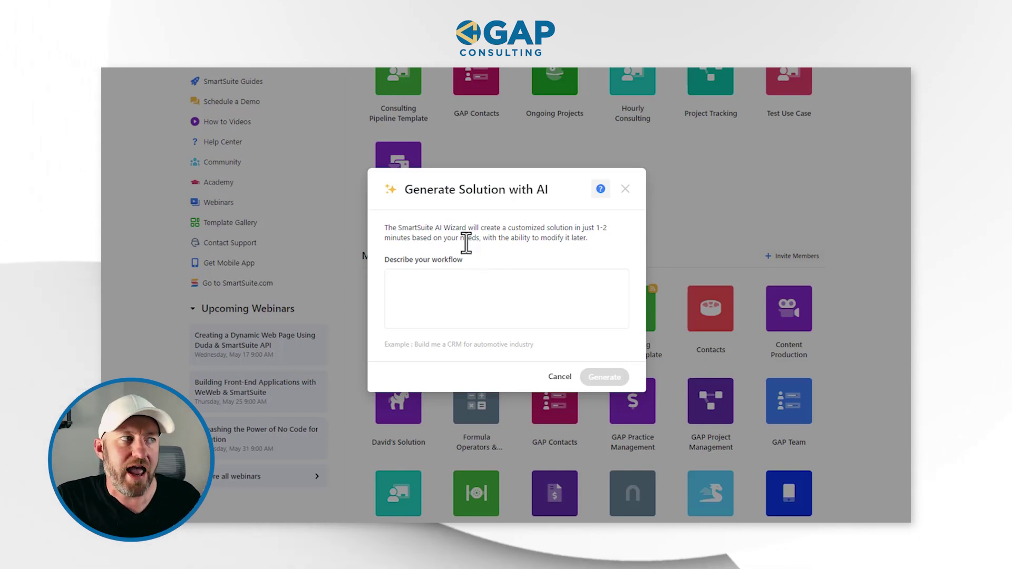
- Describe the consulting firm's website-form lead intake, vetting meetings and pipeline tracking in the workflow box
left_click_drag(483, 238, 601, 247)
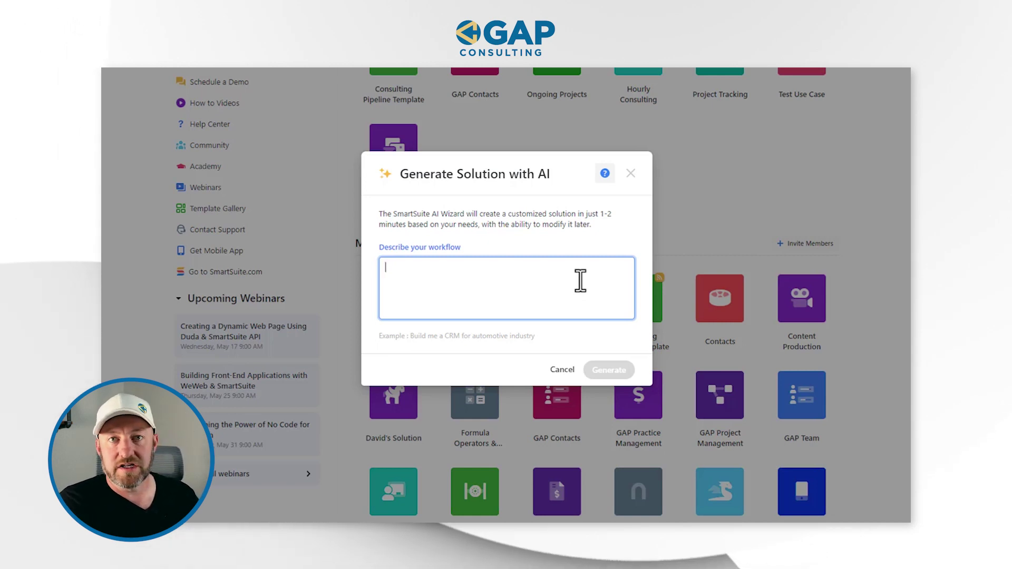
type("We are")
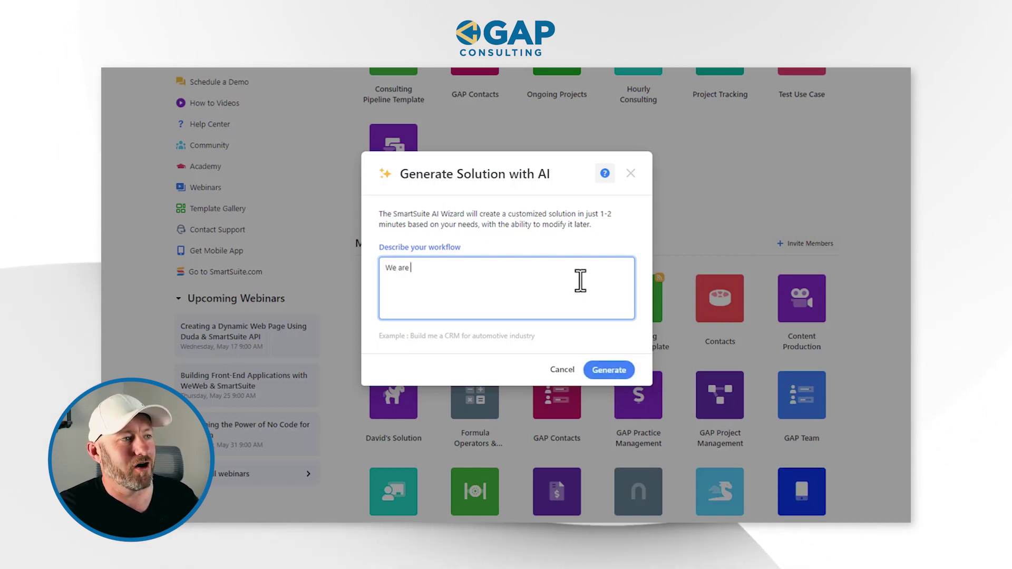
type(" a consulting firm ")
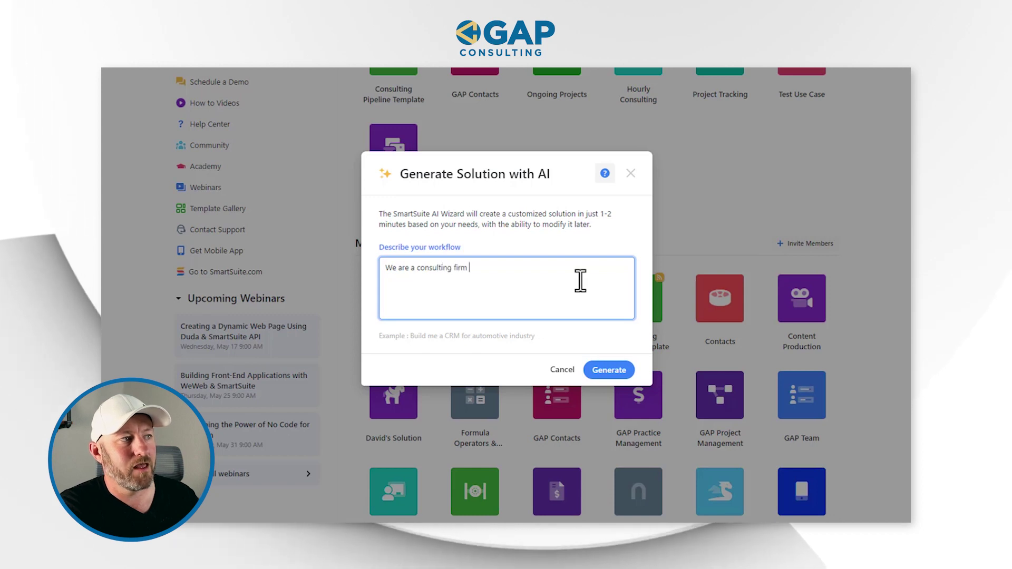
type("that takes new leads in ")
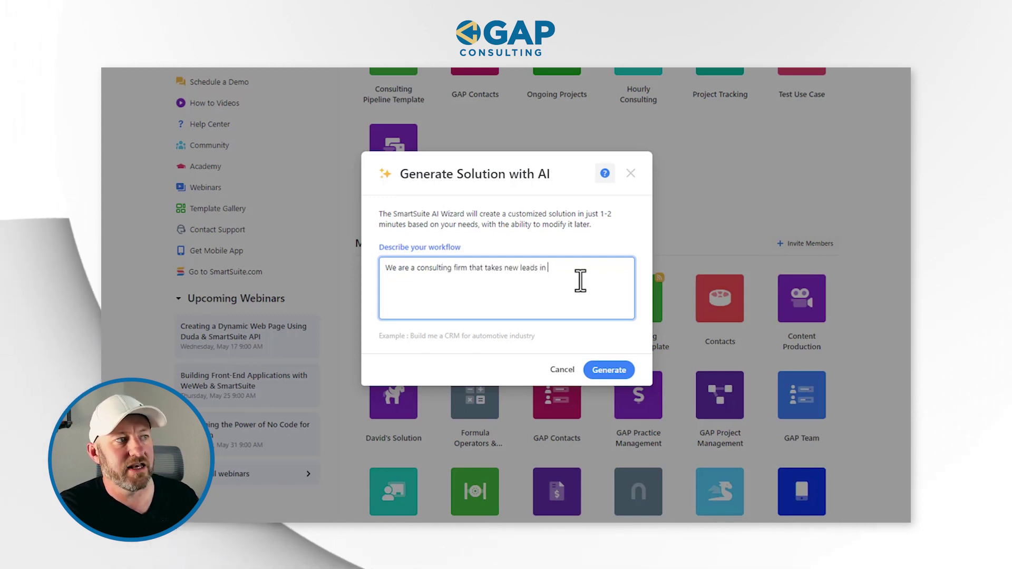
type("therough")
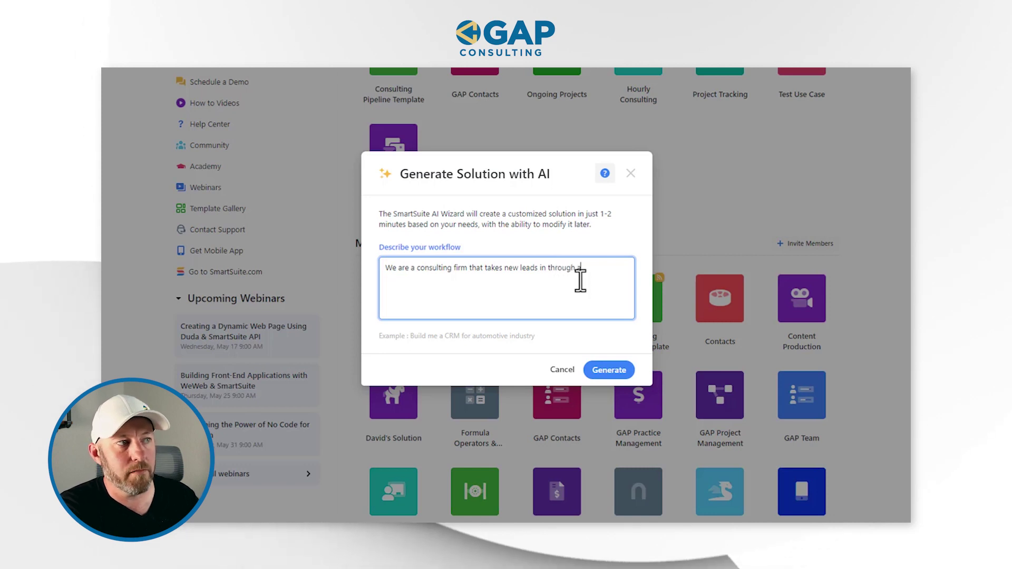
type(" a form on our")
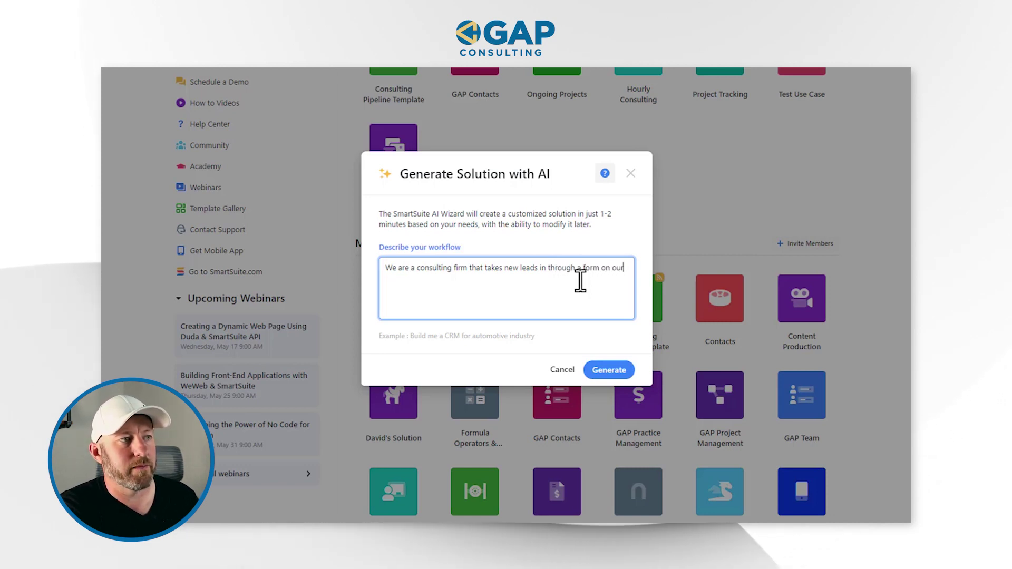
type(" website. These leads then go through our")
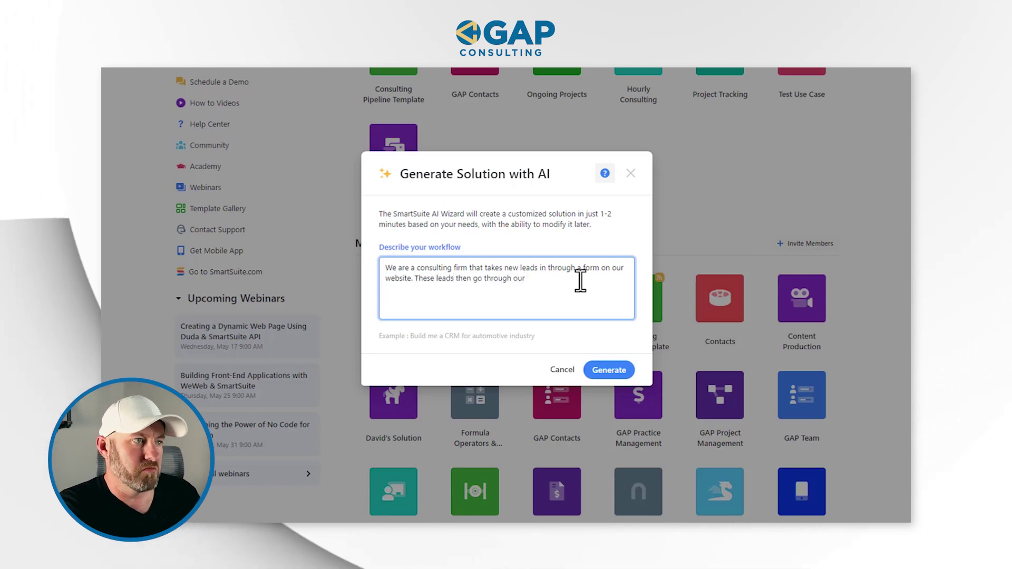
type("g process")
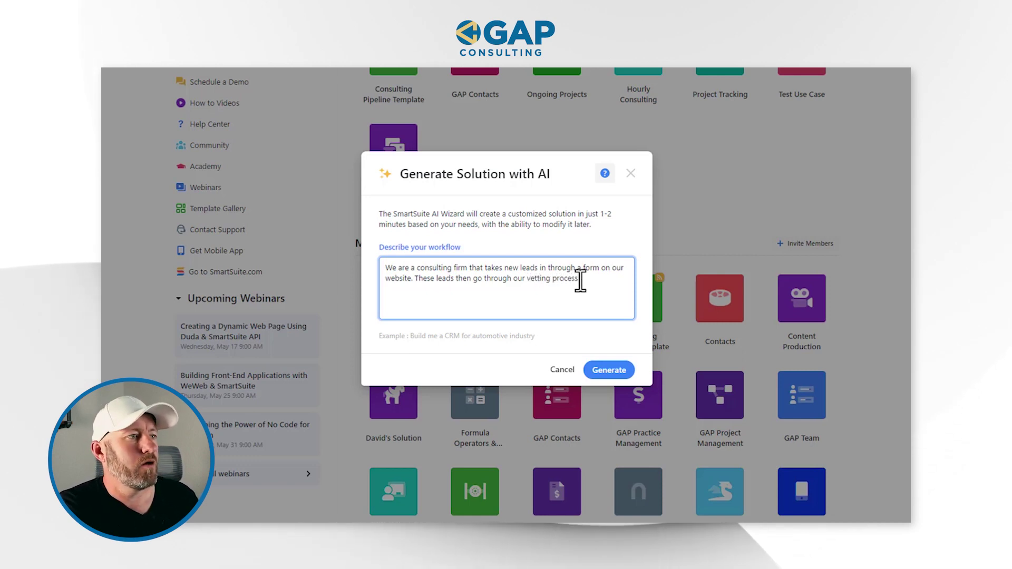
type(" where we meet with them, tra")
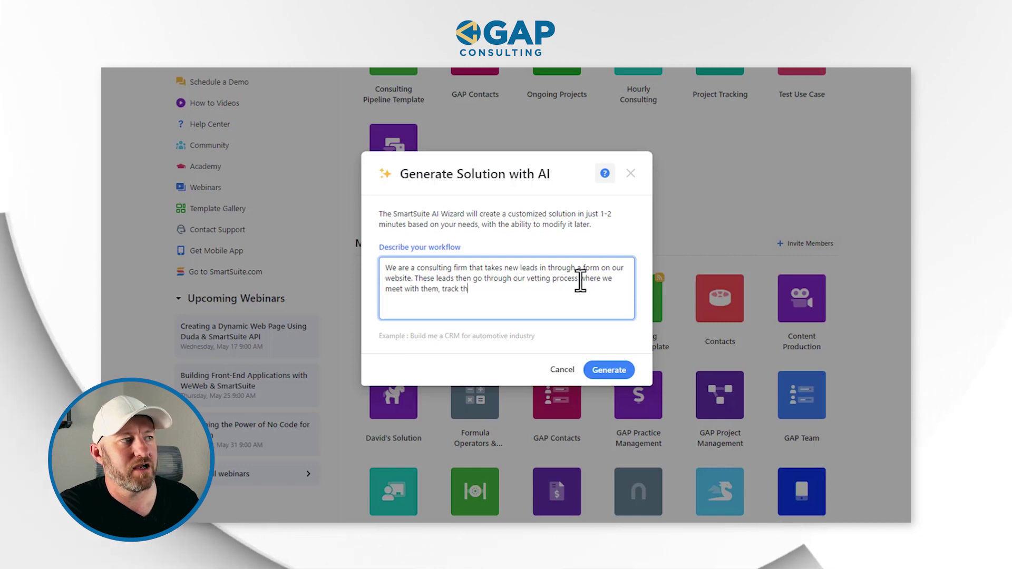
type("ck the status thr")
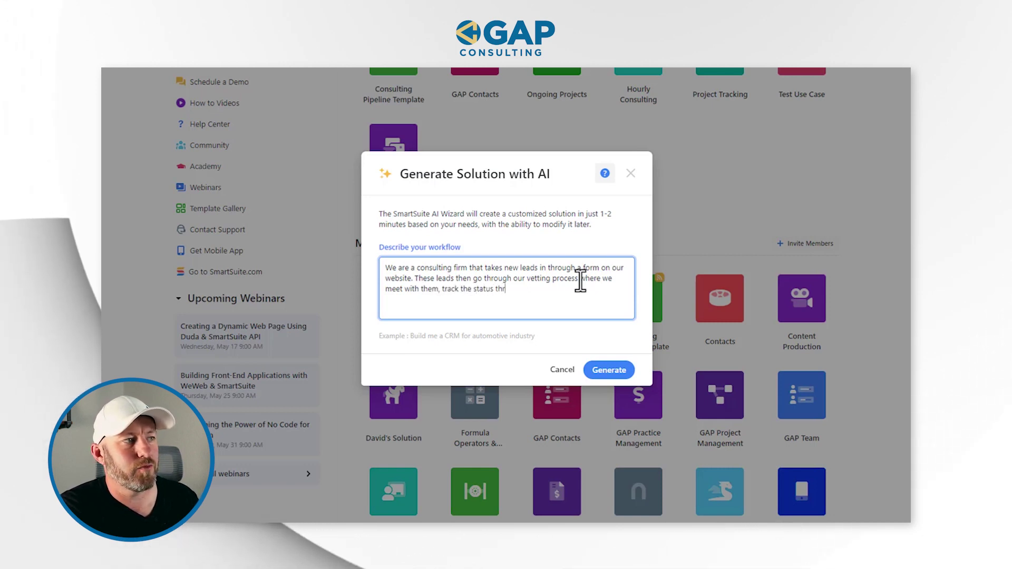
type("ough our pipeline, an")
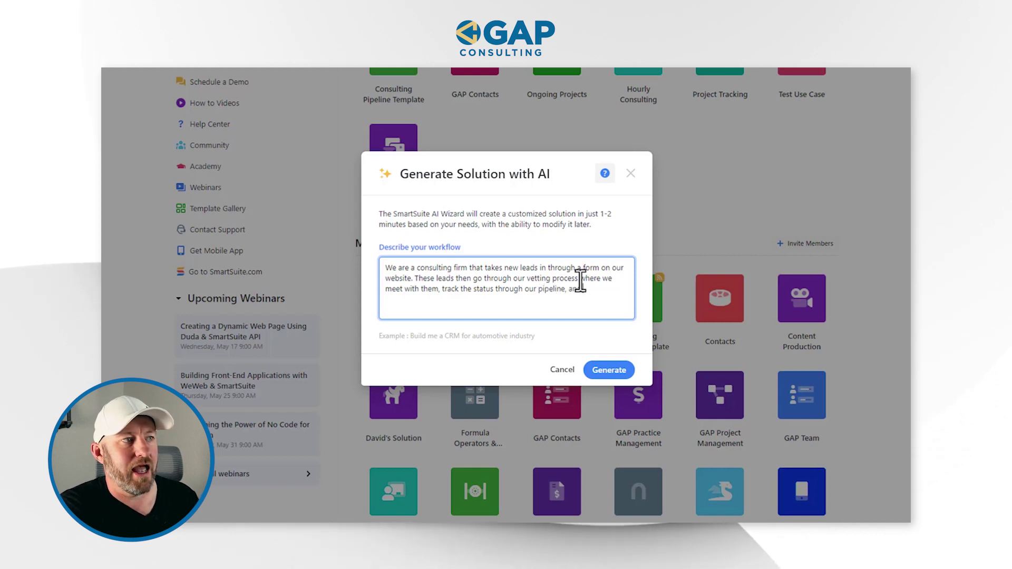
type(" ultimately creat")
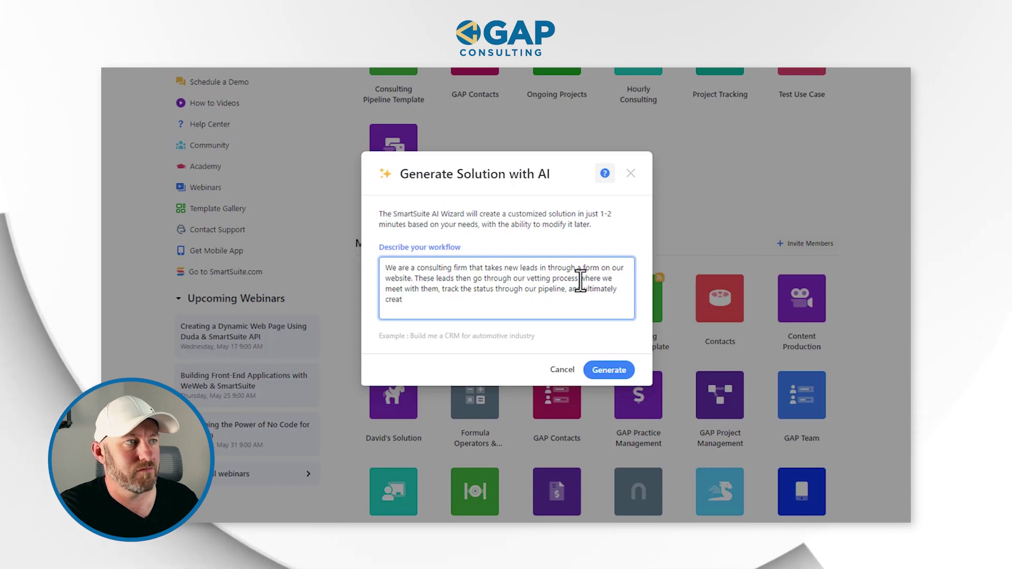
key("BackSpace")
key("BackSpace")
key("BackSpace")
key("BackSpace")
key("BackSpace")
type("sign")
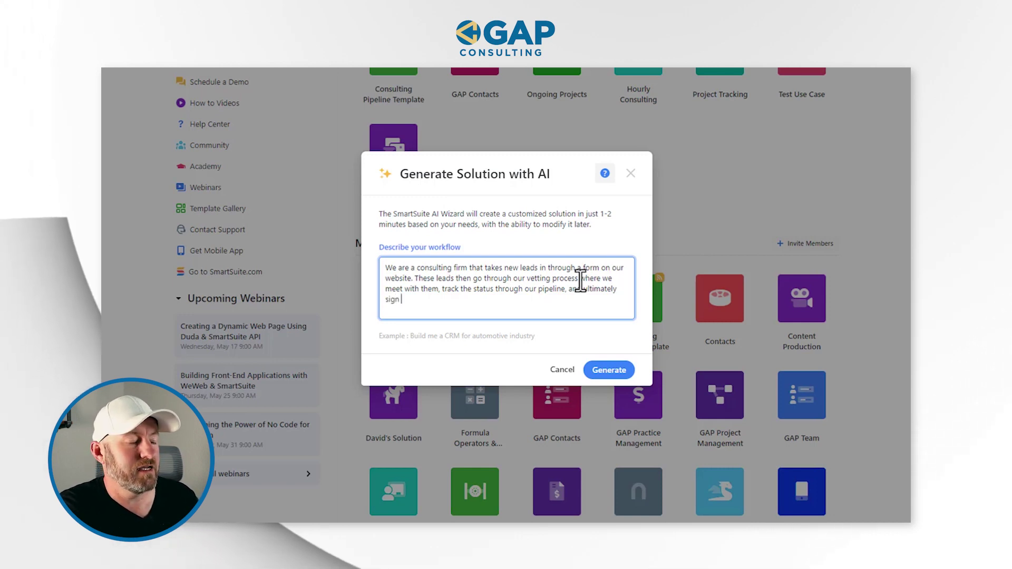
type(" deals with ")
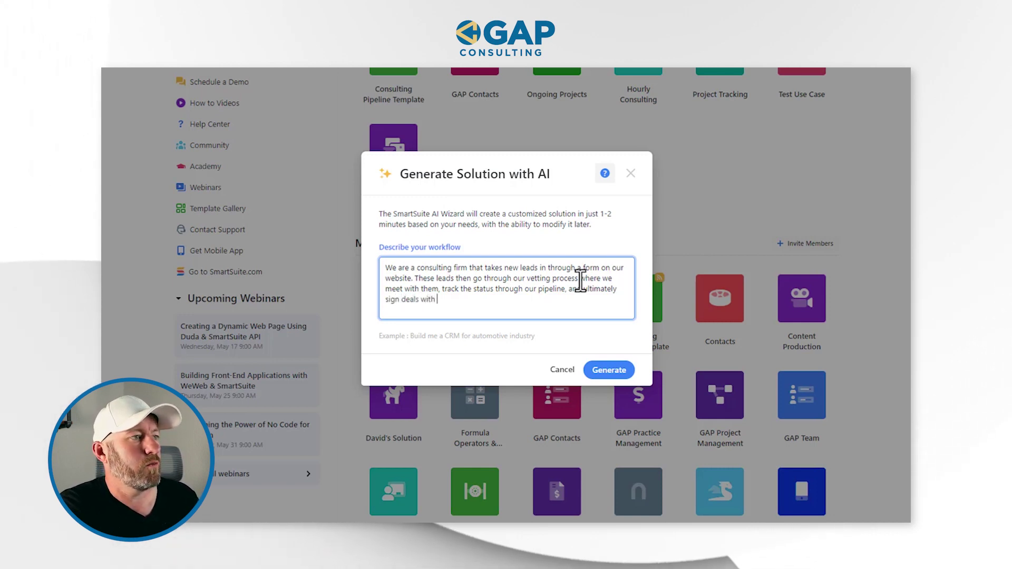
type("our prosp")
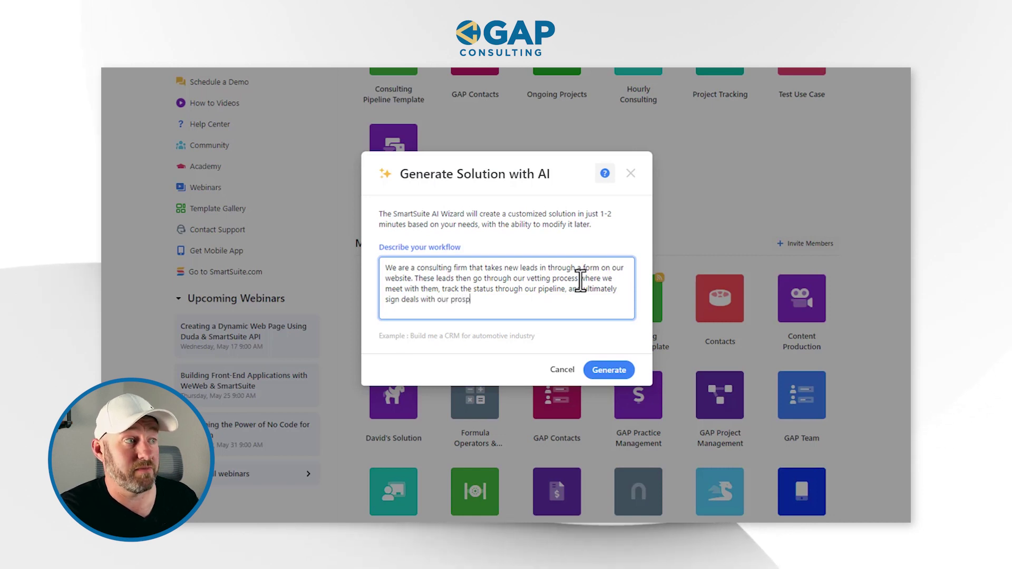
type("ects")
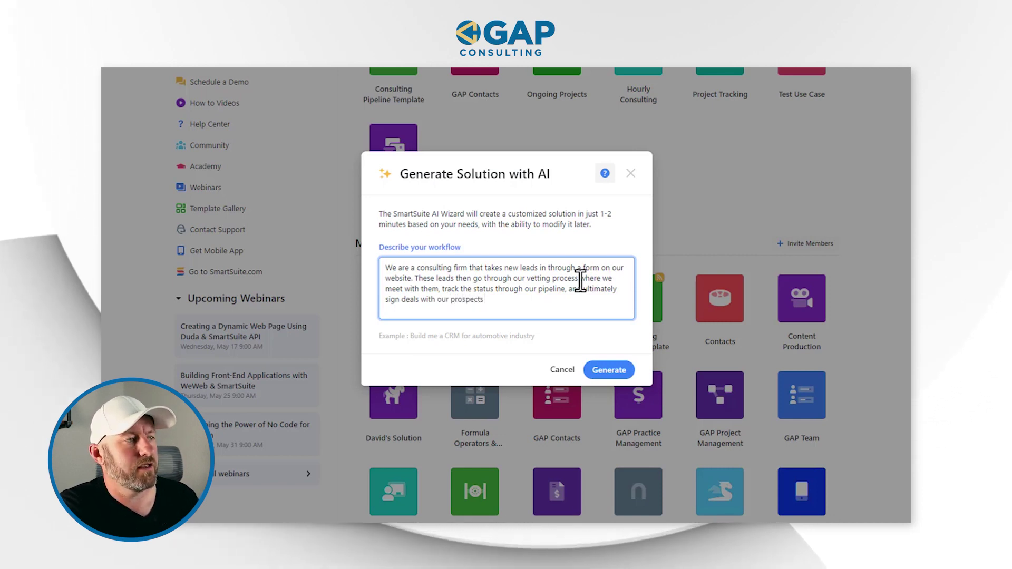
type(" in this solution.")
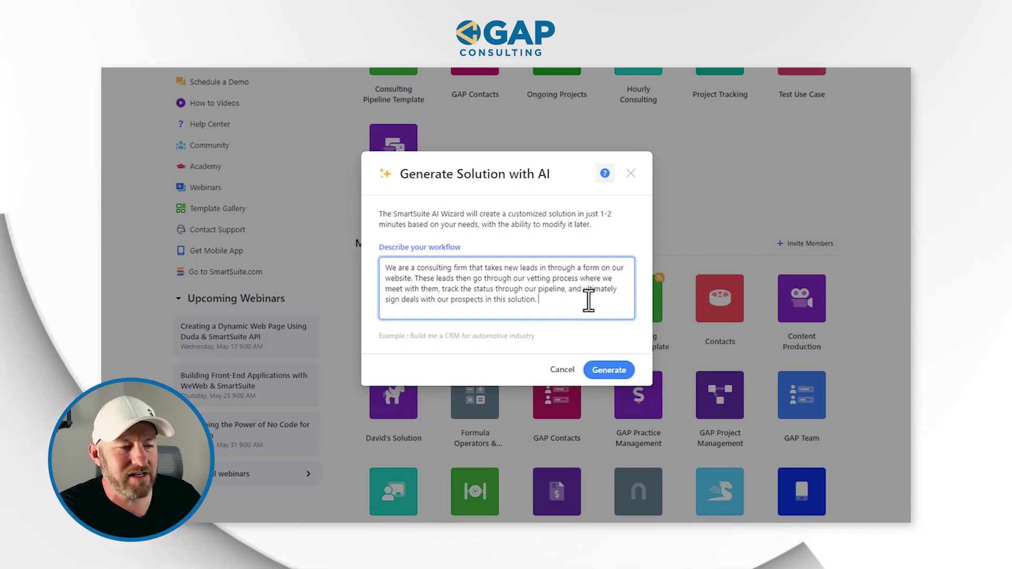
- End the description by asking the AI to create a CRM solution that tracks this process
type("Please creat")
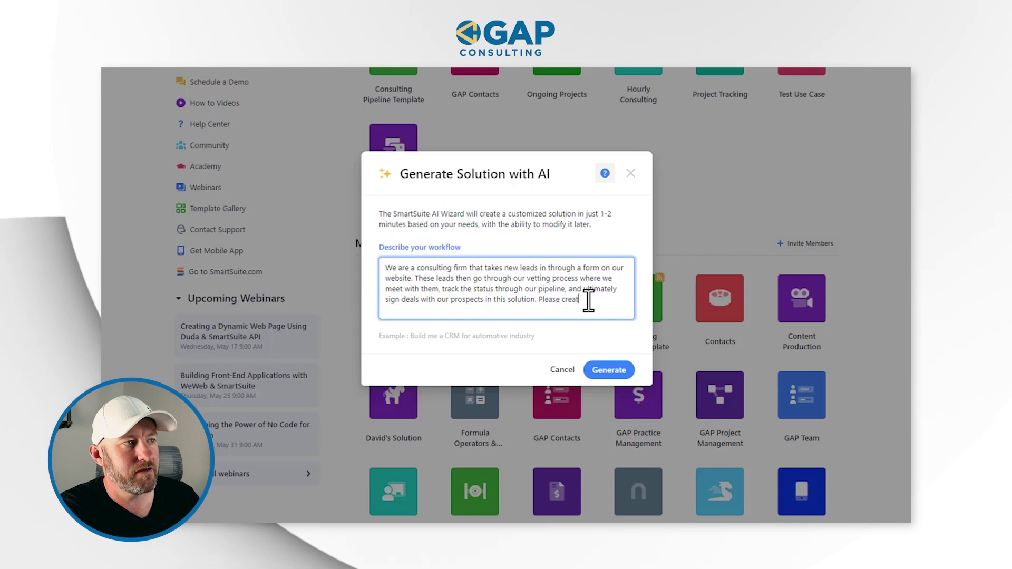
type("e a CRM solution for me ")
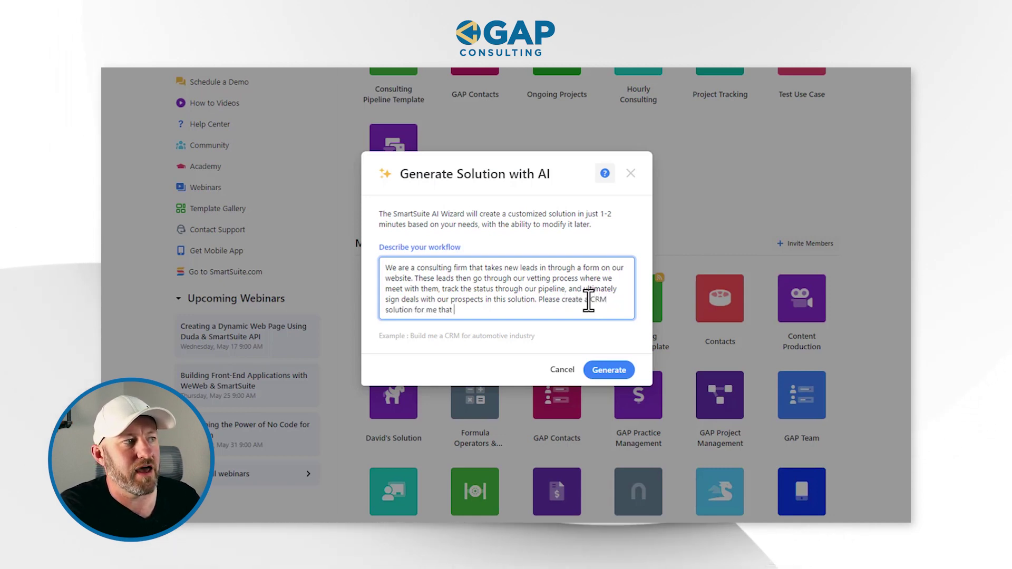
type("that helps me track this proc")
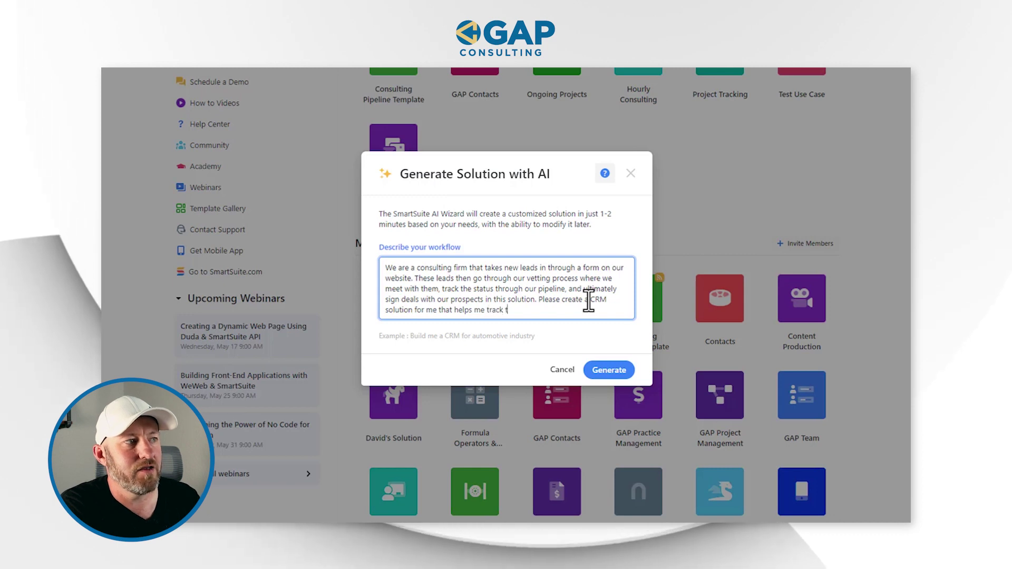
type("ess.")
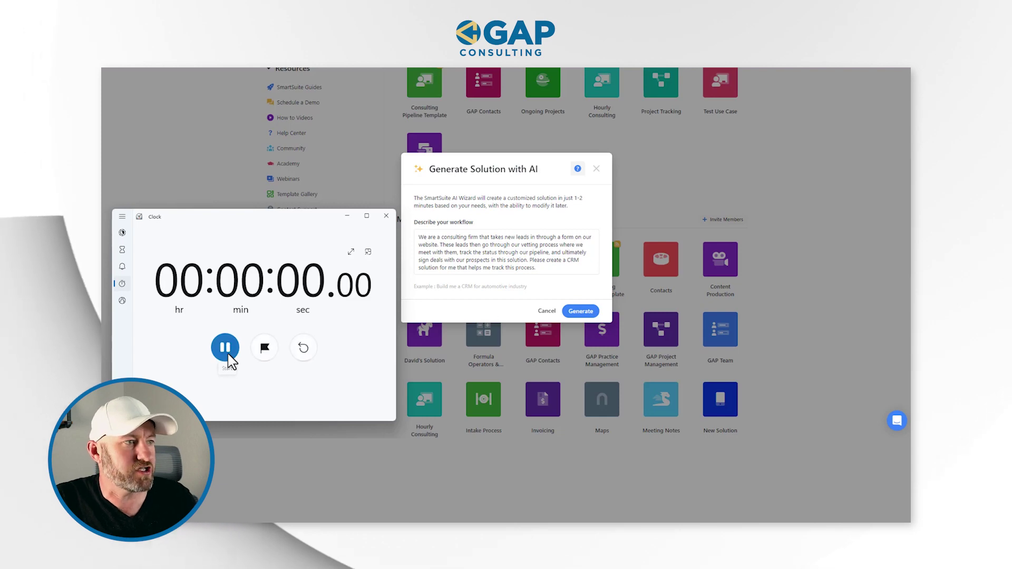
- Generate the Lead Management CRM from the description and dismiss the progress window
left_click(581, 311)
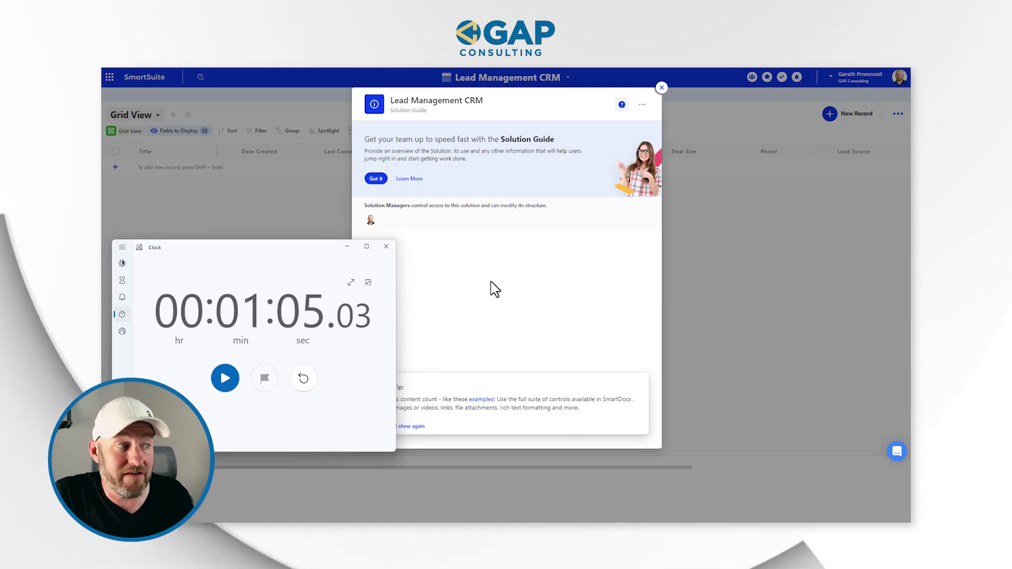
left_click(386, 250)
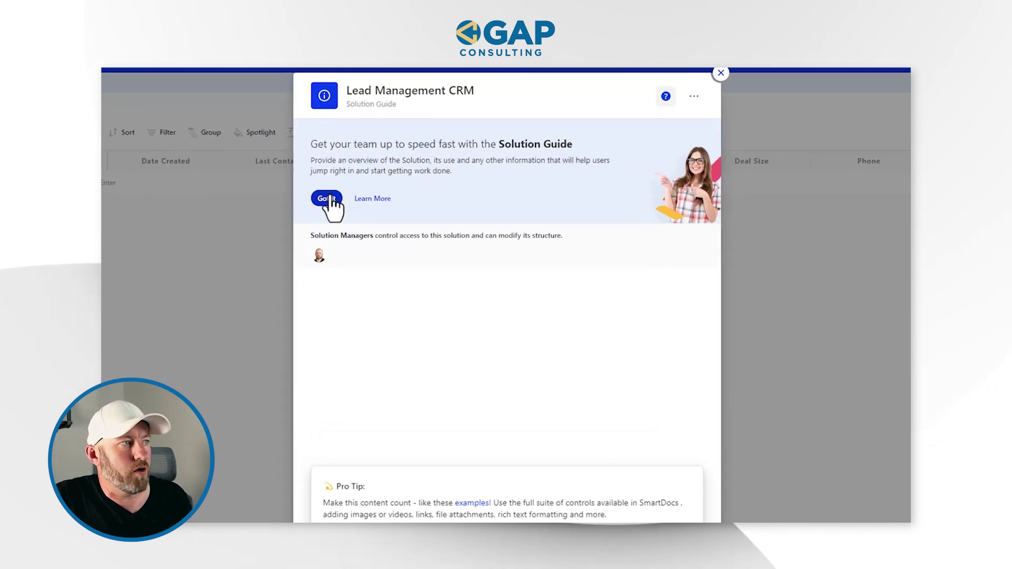
- Read the Solution Guides help article, close it, and place the cursor in the guide body
left_click(369, 200)
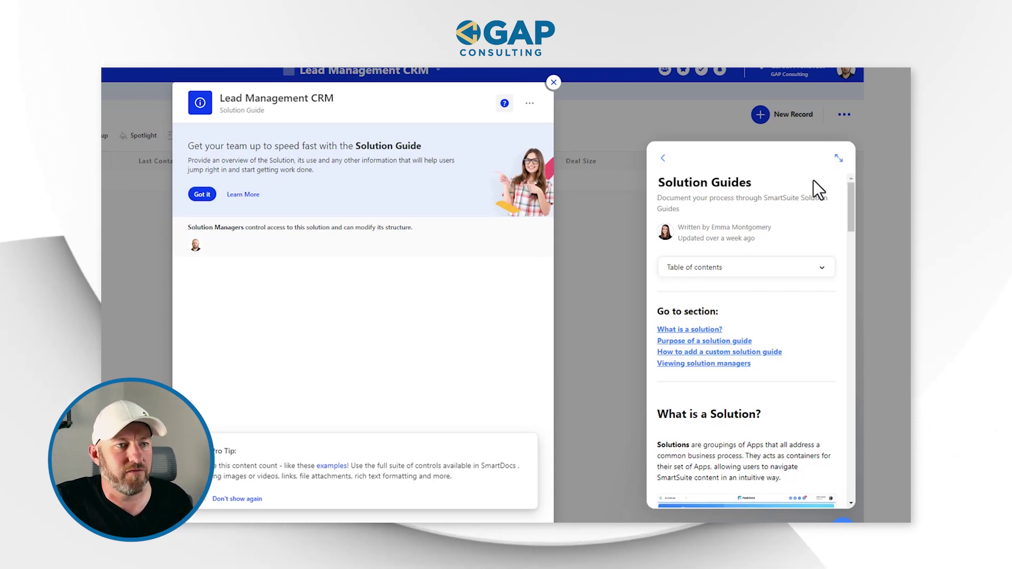
left_click(839, 159)
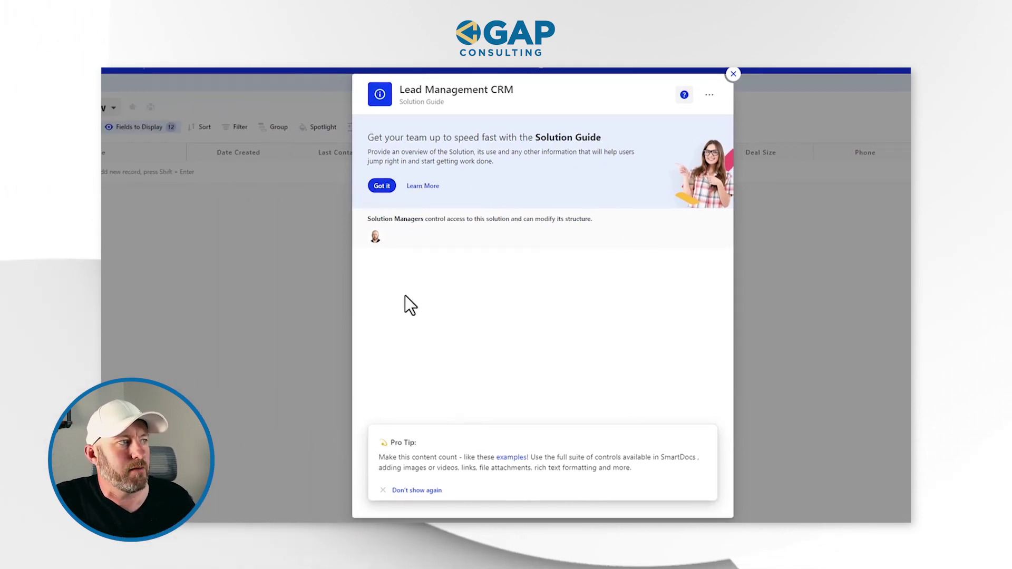
left_click(457, 287)
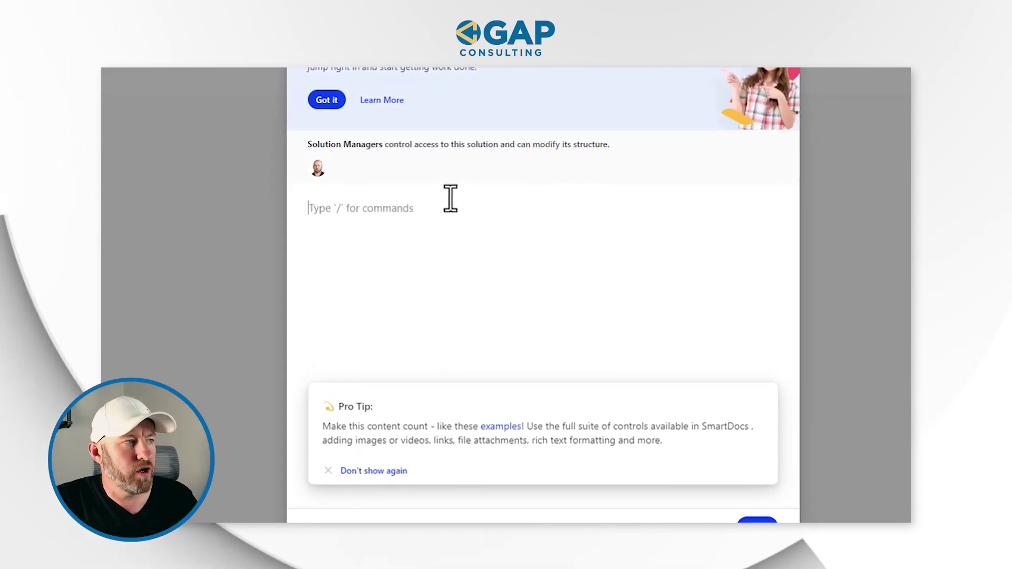
- Browse the slash command menu, dismiss it, and delete the stray slash so the guide stays empty
type("/")
scroll(403, 323, "down", 5)
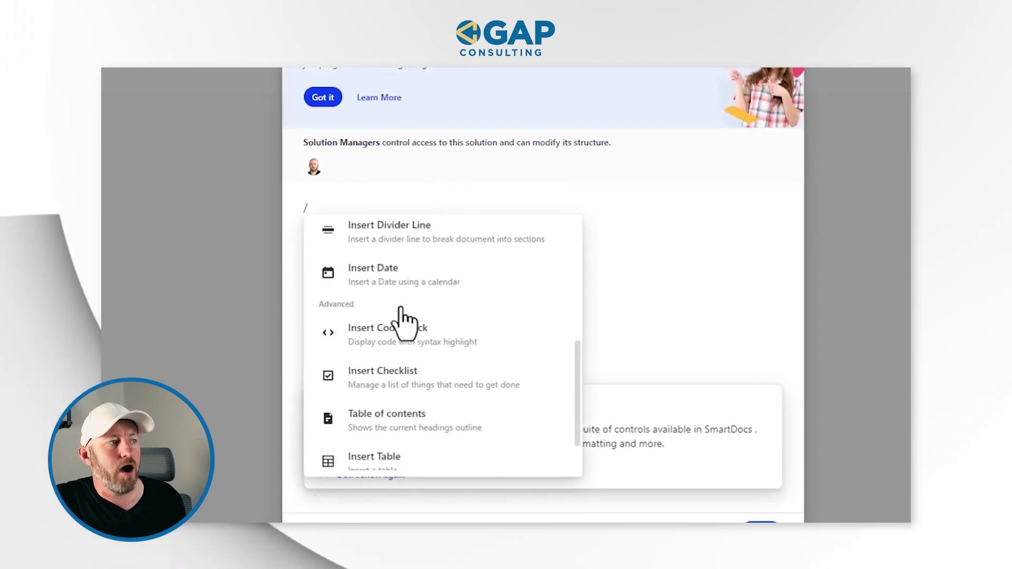
scroll(394, 346, "up", 5)
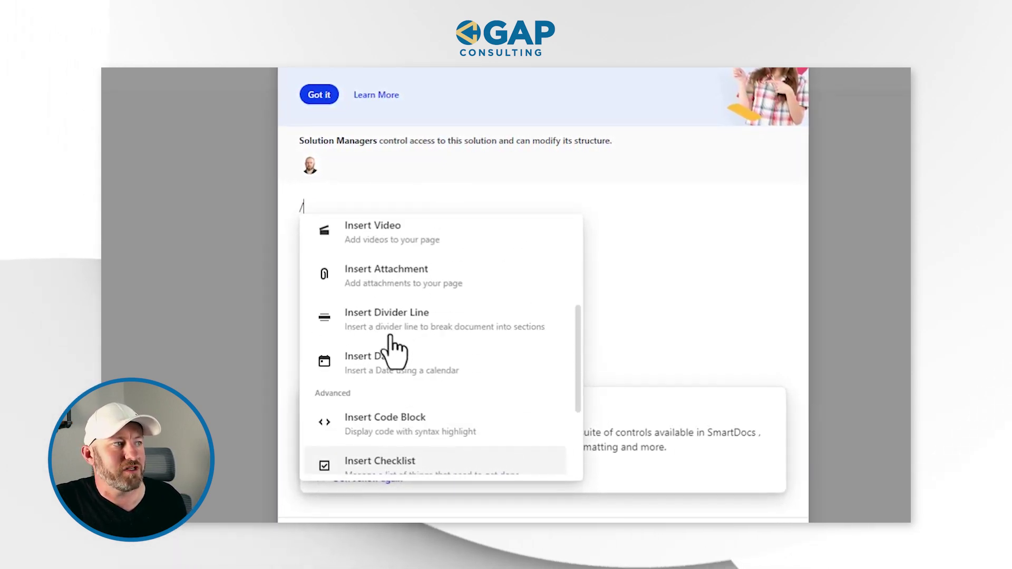
left_click(706, 217)
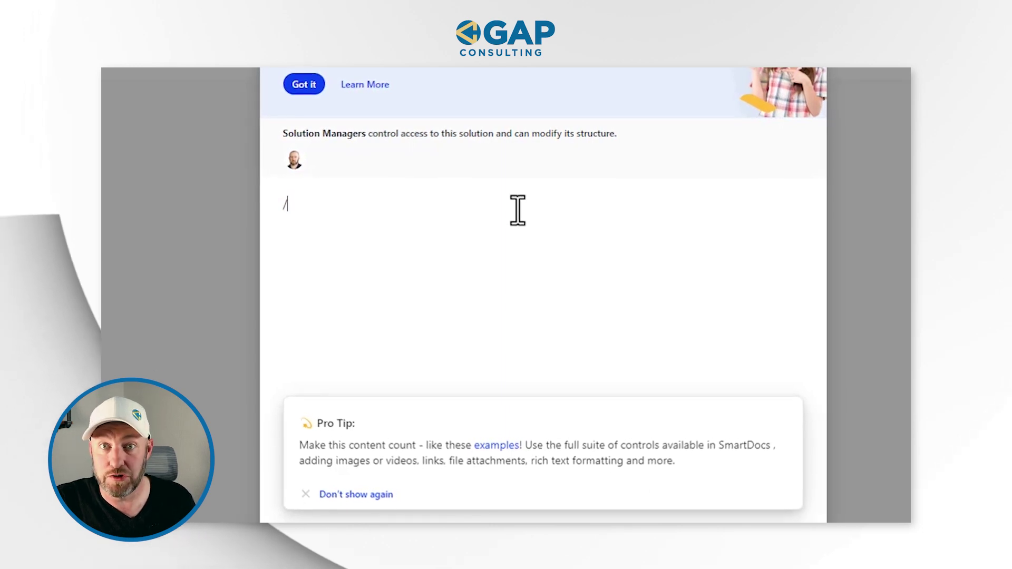
key("BackSpace")
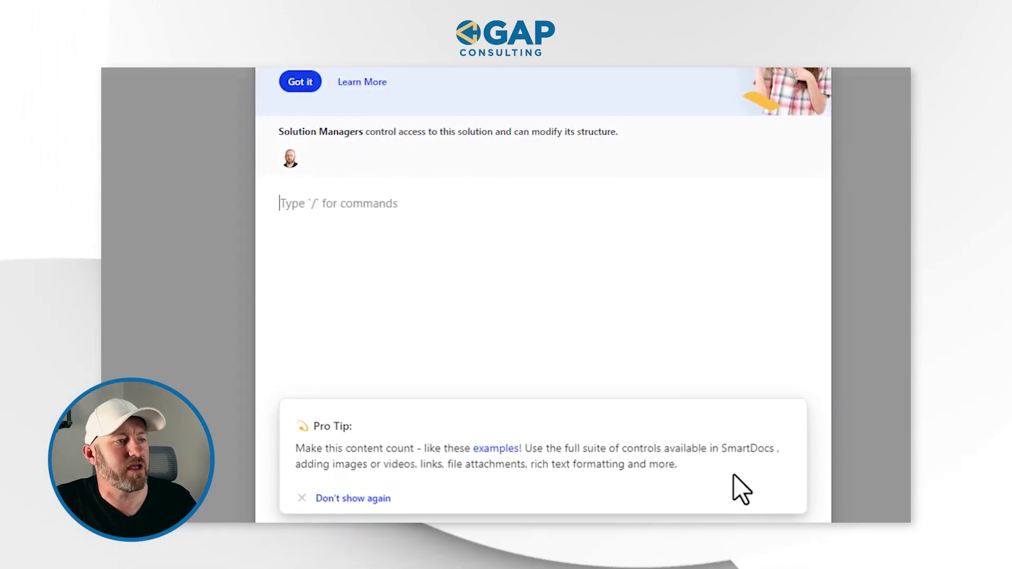
scroll(765, 470, "down", 2)
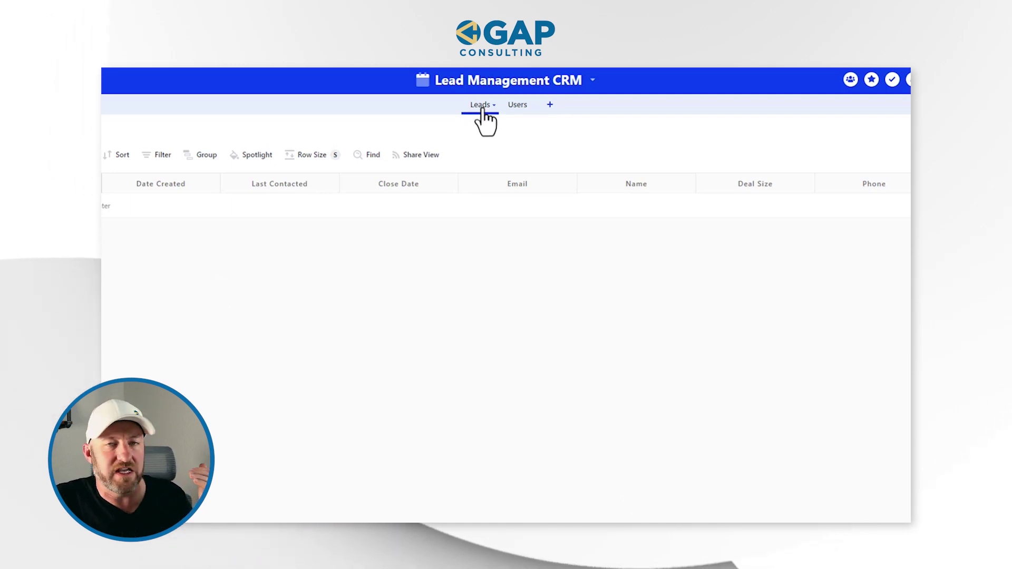
- Switch to the Users app's table in the Lead Management CRM
left_click(522, 108)
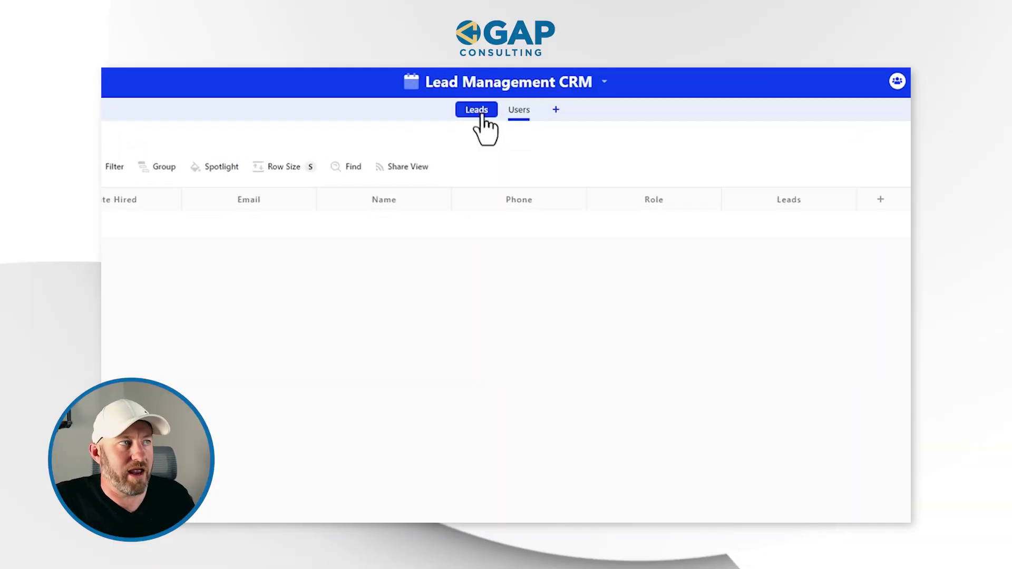
left_click(480, 111)
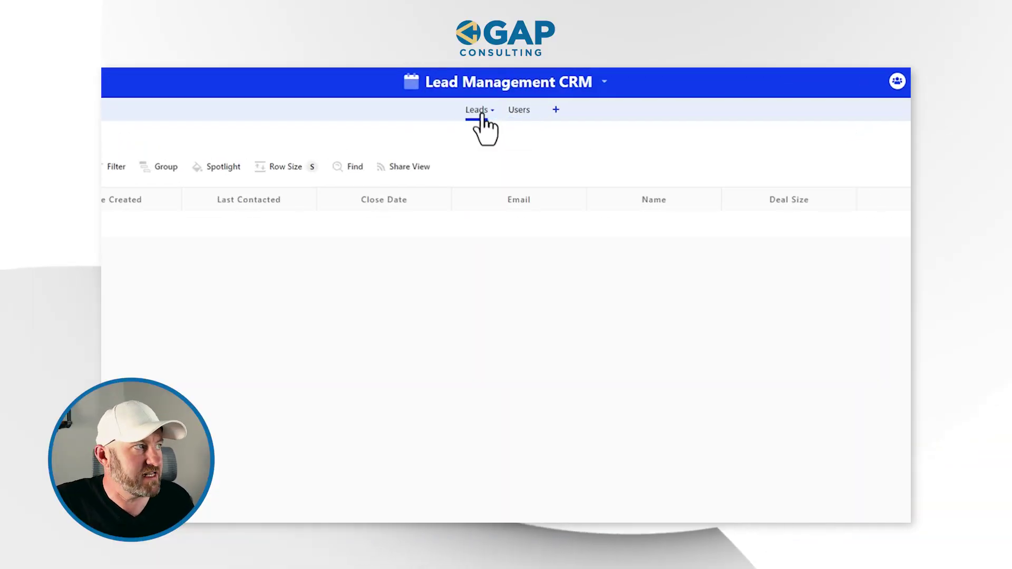
- Add a lead titled with the person's full name and set its Date Created to May 8
left_click(253, 224)
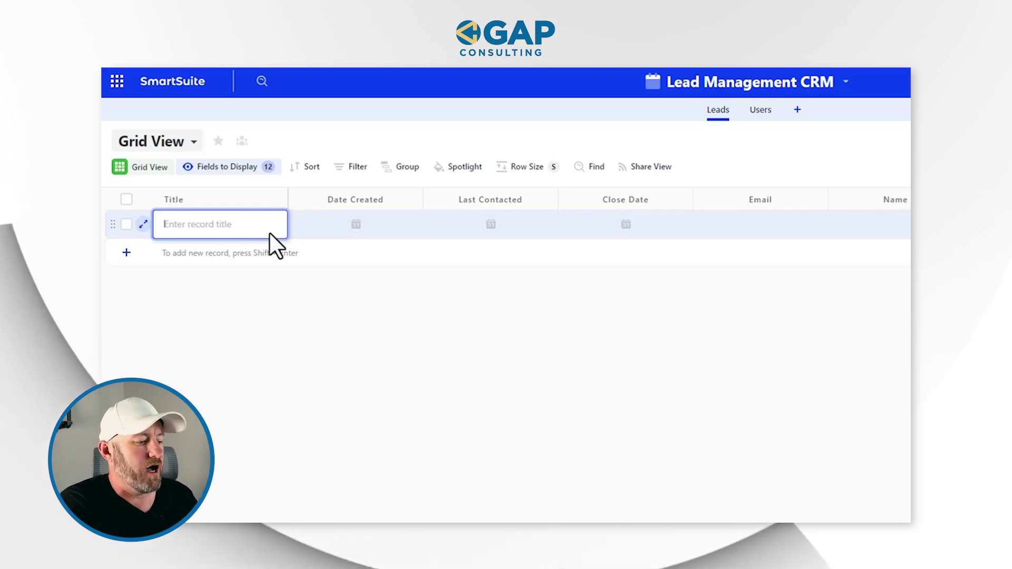
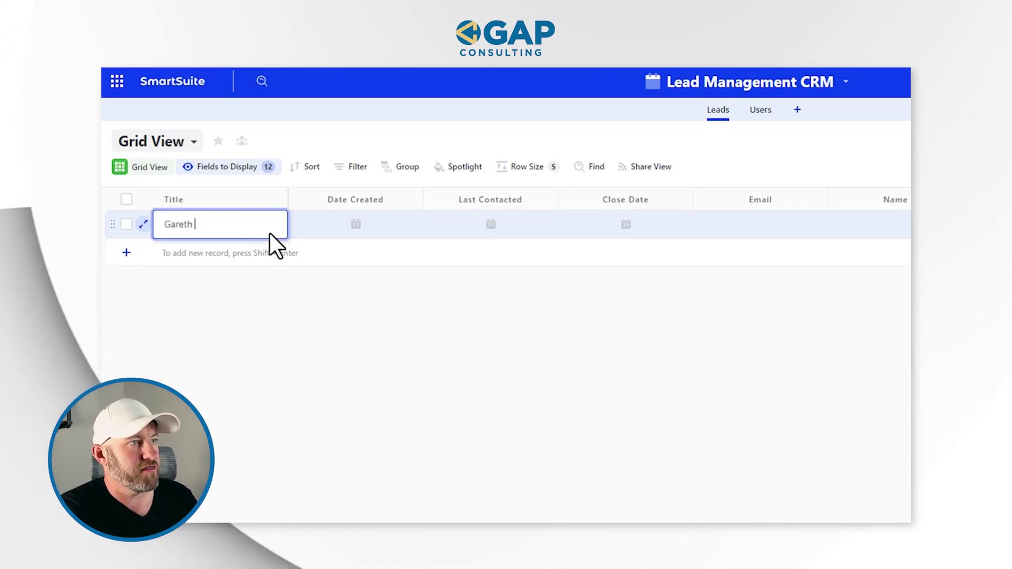
key("Return")
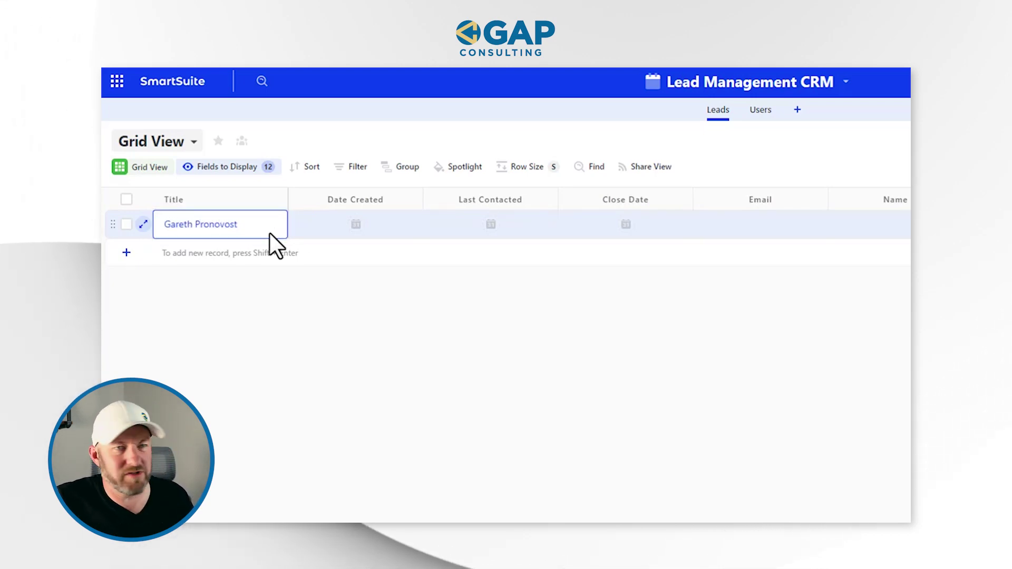
left_click(356, 225)
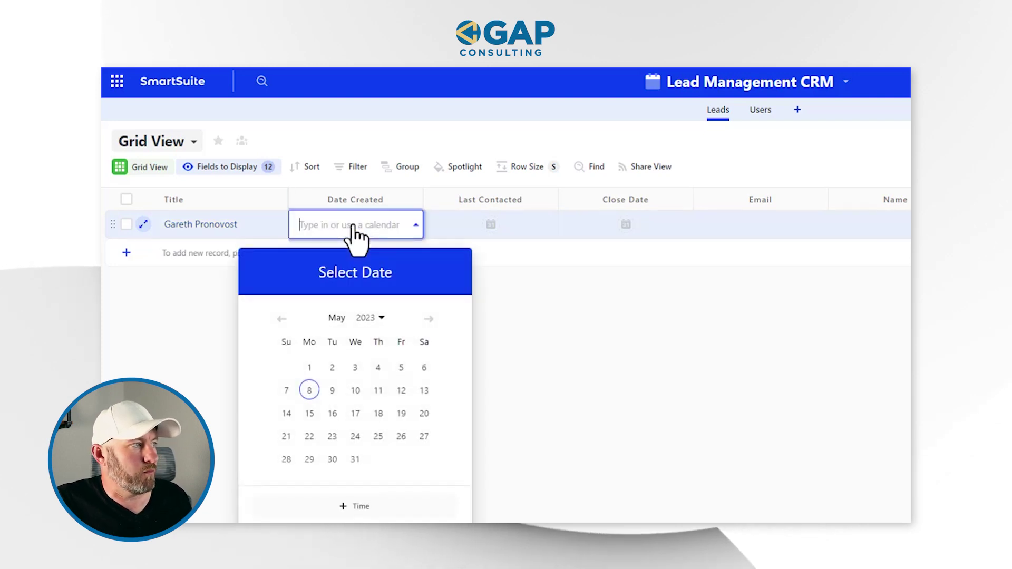
left_click(310, 347)
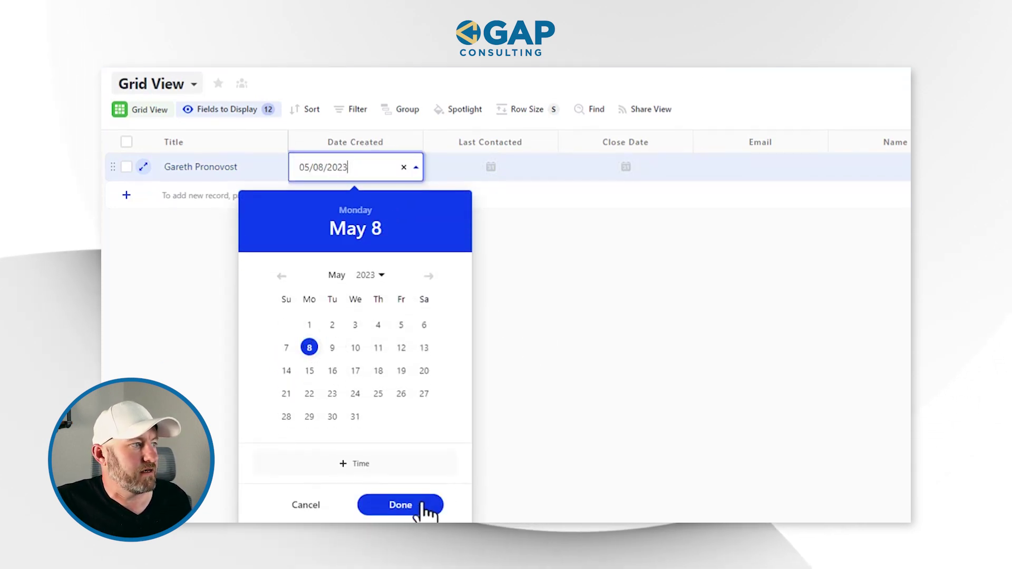
left_click(401, 505)
double_click(365, 174)
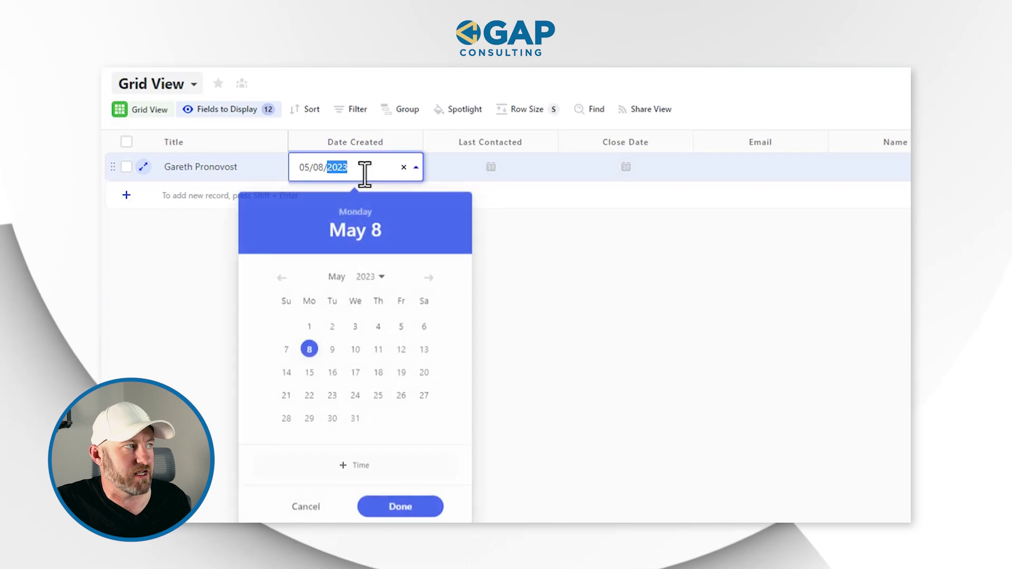
left_click(518, 271)
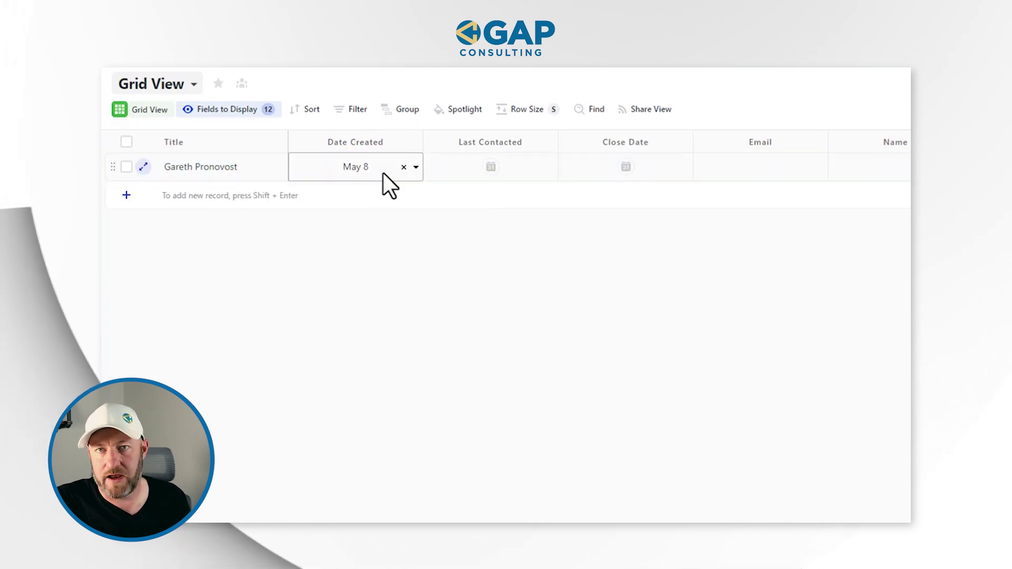
- Leave Last Contacted empty and select the lead's Email cell
left_click(491, 167)
left_click(490, 168)
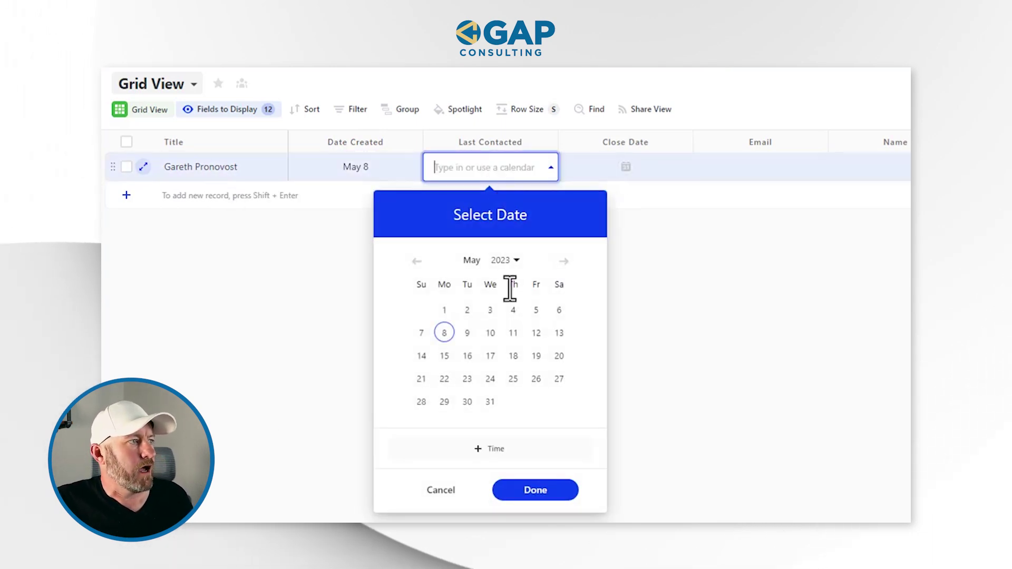
left_click(625, 168)
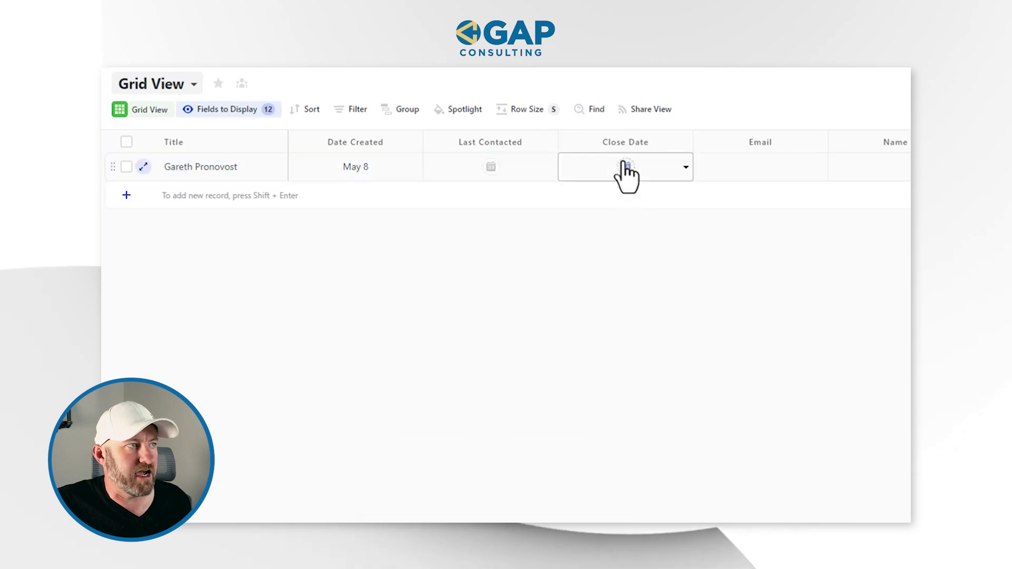
left_click(709, 168)
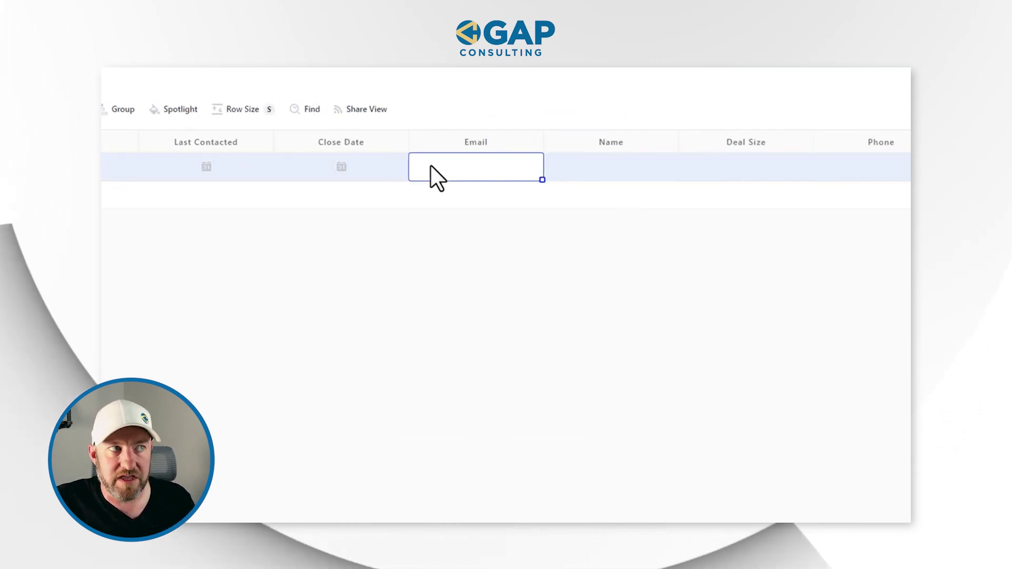
- Open the lead's first and last name editor and close it, leaving Name blank
left_click(638, 168)
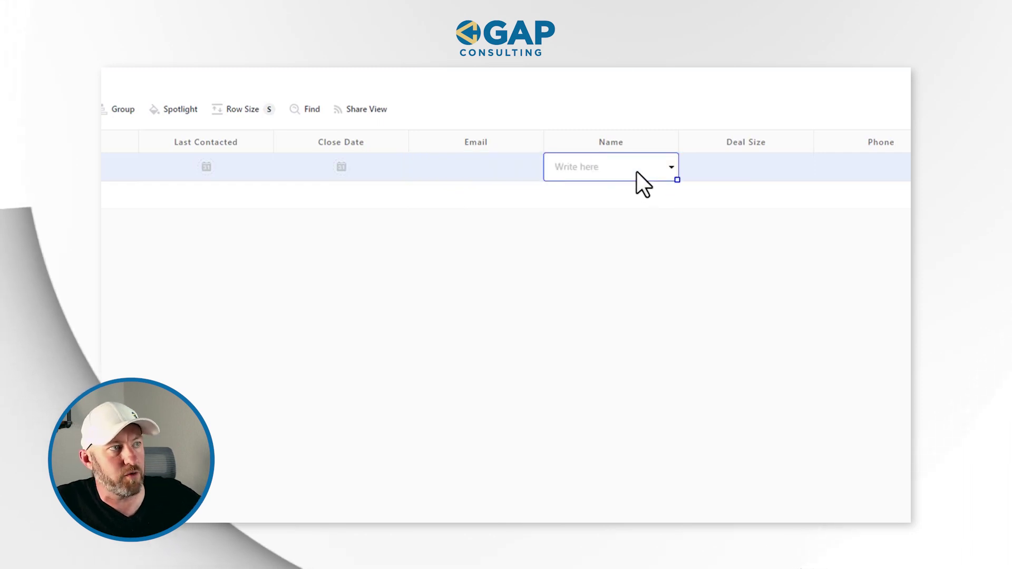
left_click(636, 172)
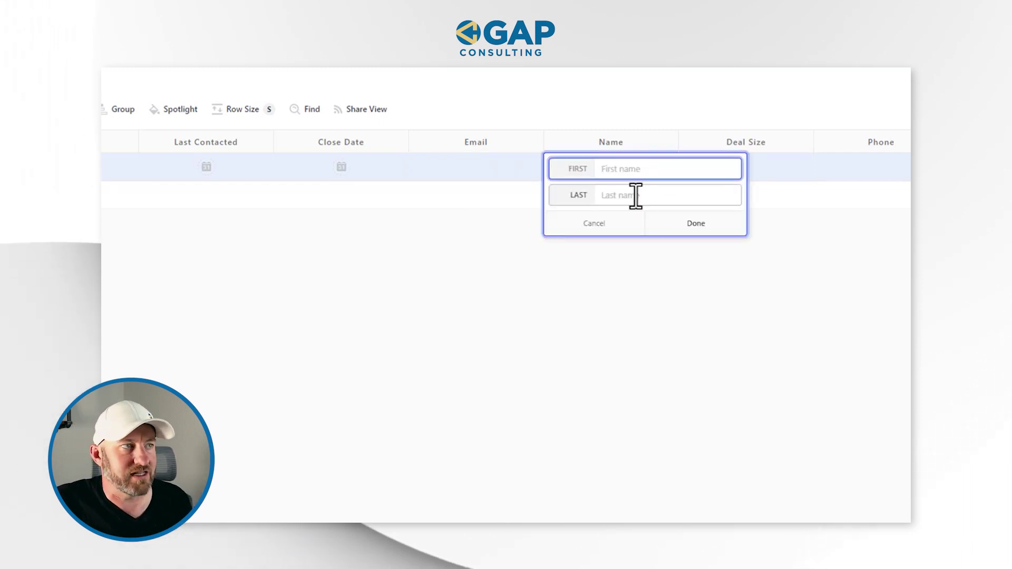
left_click(644, 323)
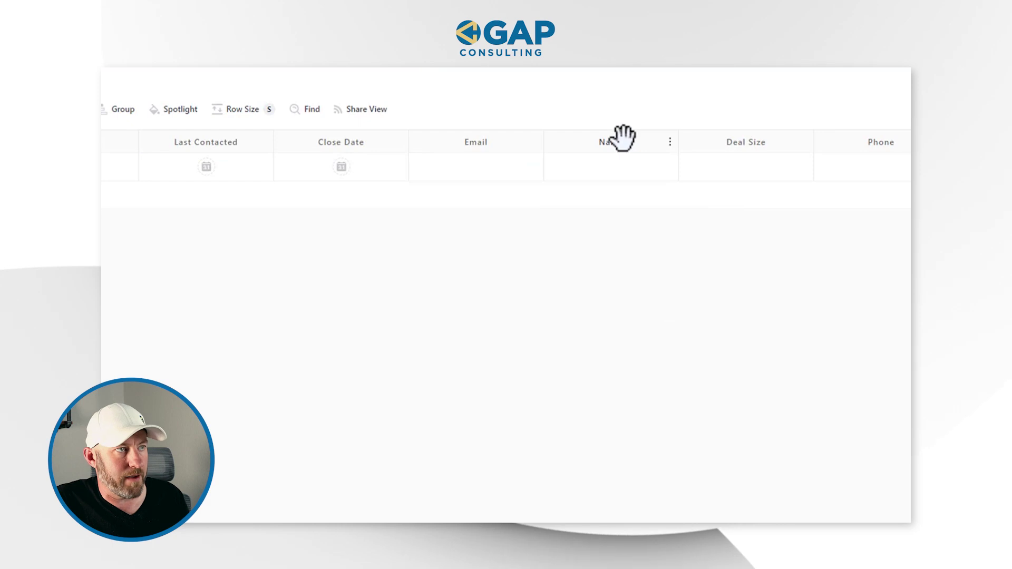
left_click(604, 172)
left_click(604, 171)
left_click(694, 276)
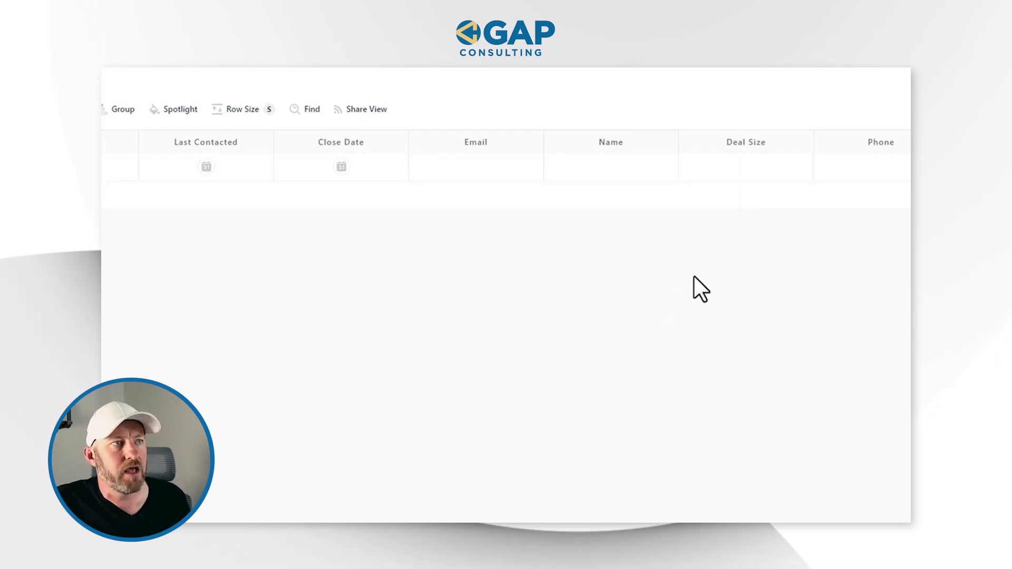
- Enter a Deal Size of 60,000 for the lead and move along the row to Status
double_click(726, 165)
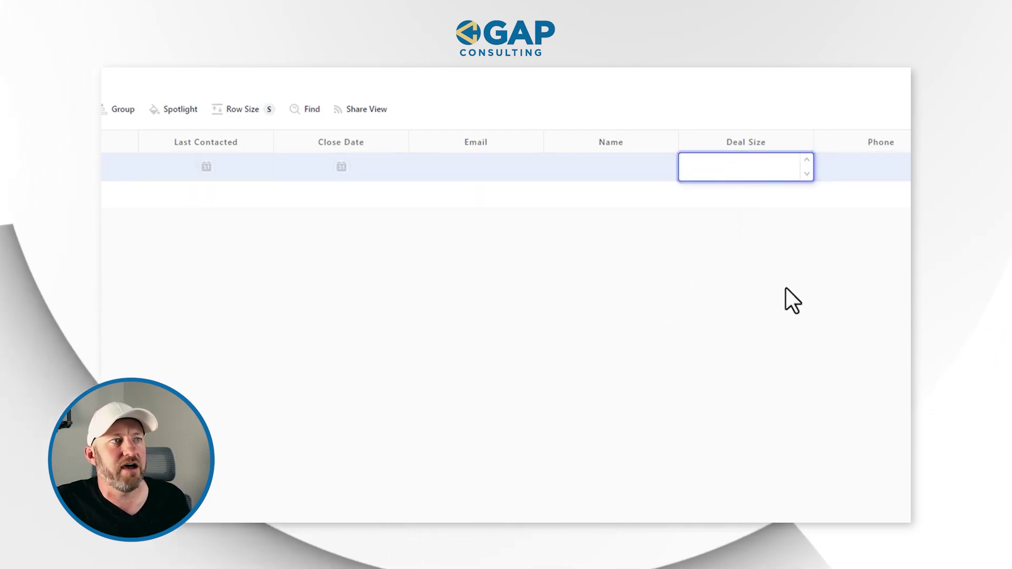
left_click(777, 259)
double_click(742, 165)
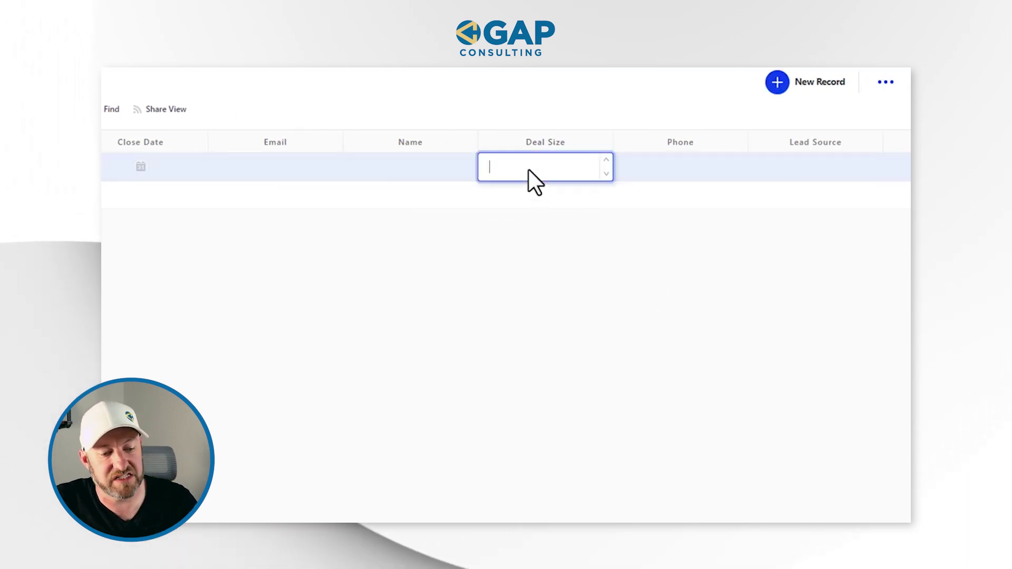
type("60000")
left_click(553, 263)
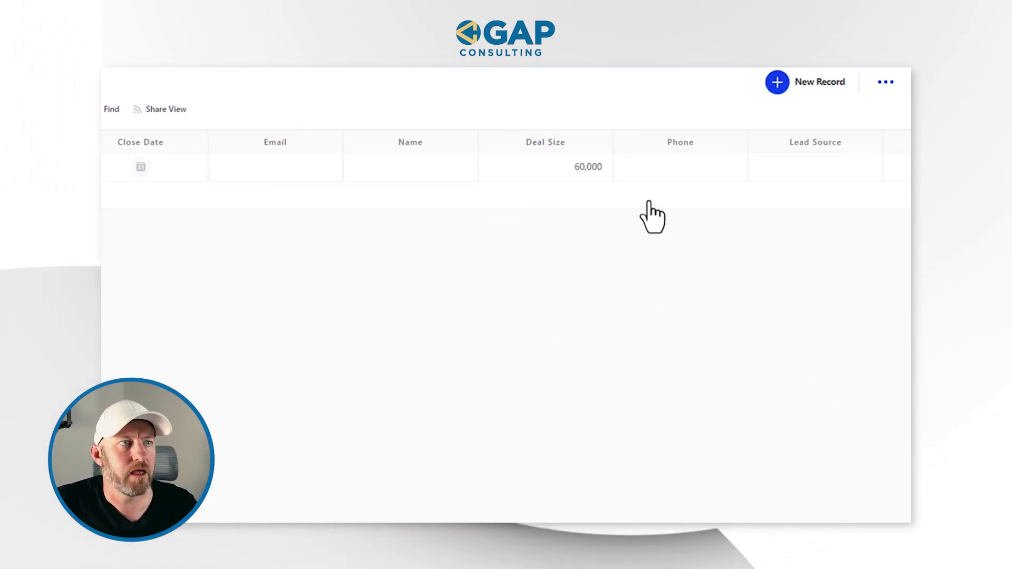
left_click(668, 164)
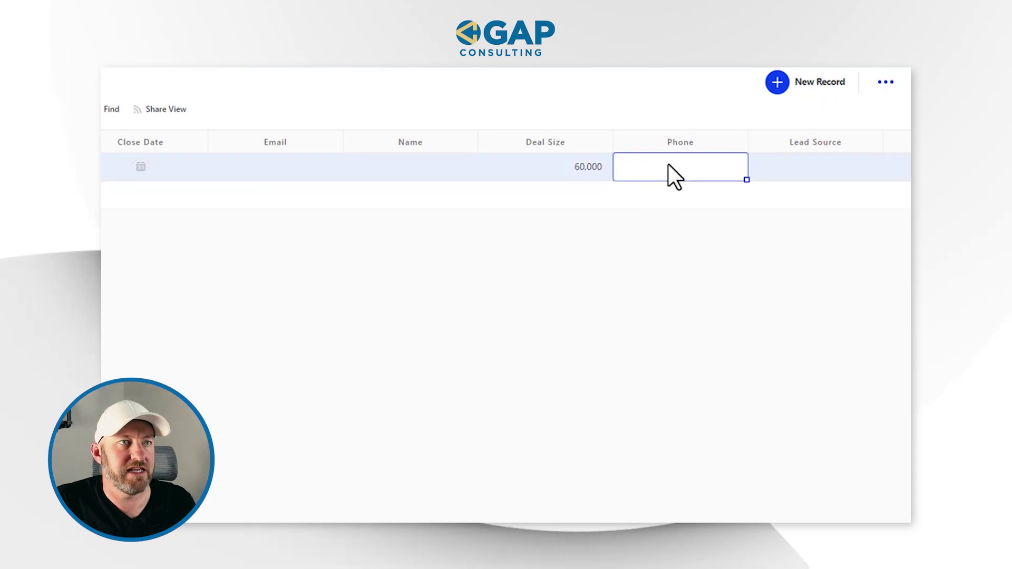
key("Tab")
key("Tab")
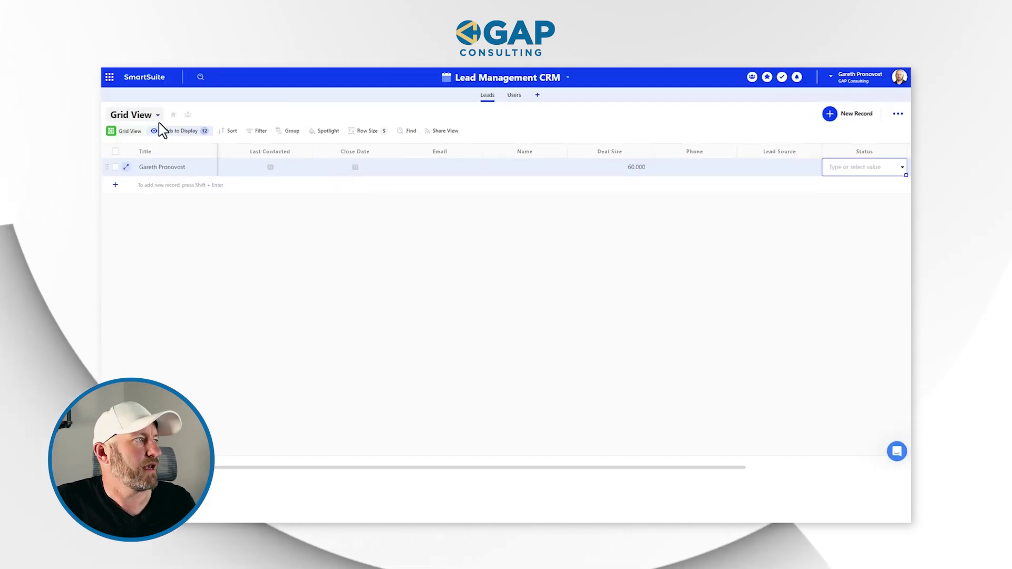
- Check the Leads table's views and row fields, then move to the empty Users table
left_click(135, 122)
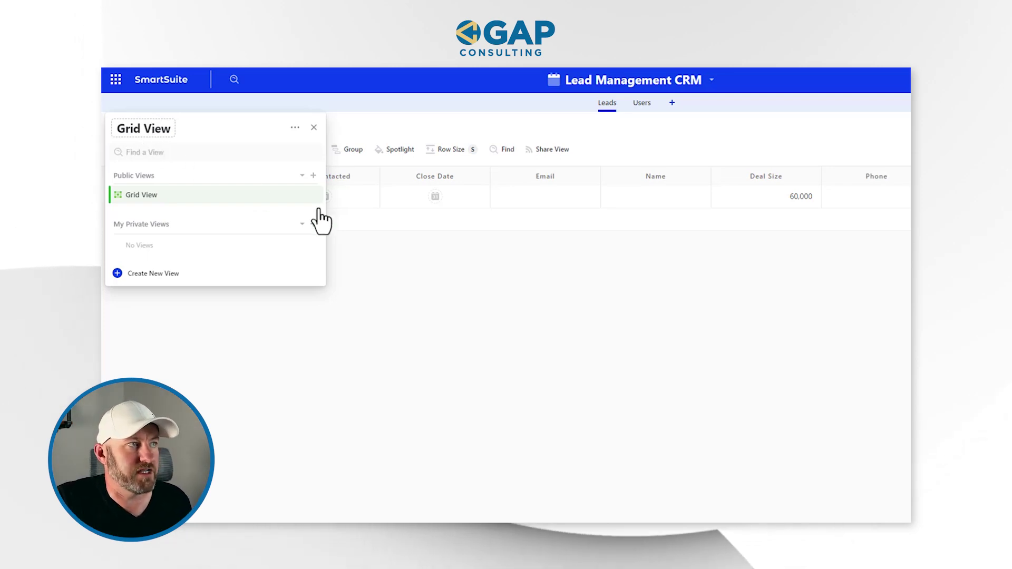
left_click(449, 316)
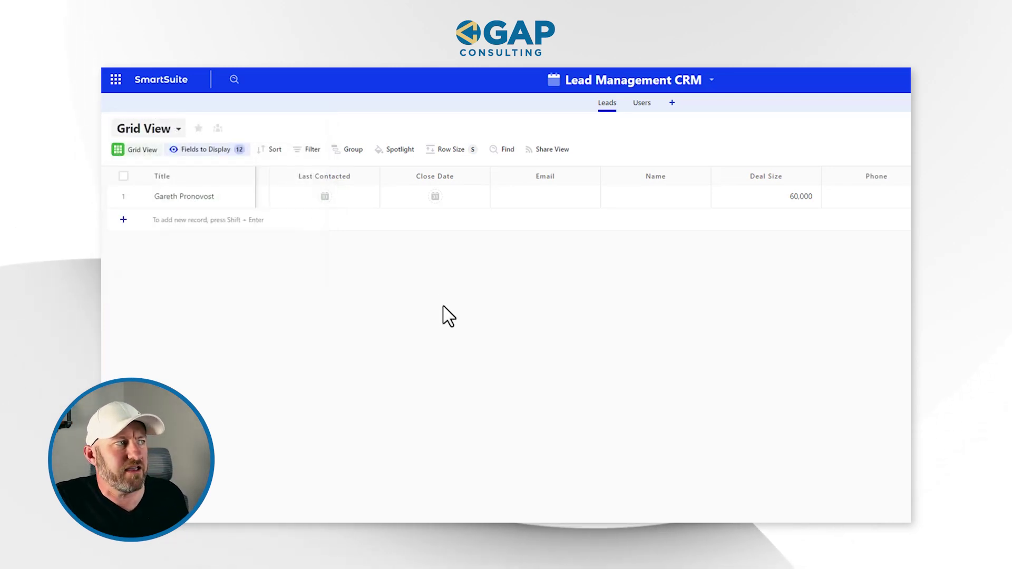
left_click(226, 206)
key("Tab")
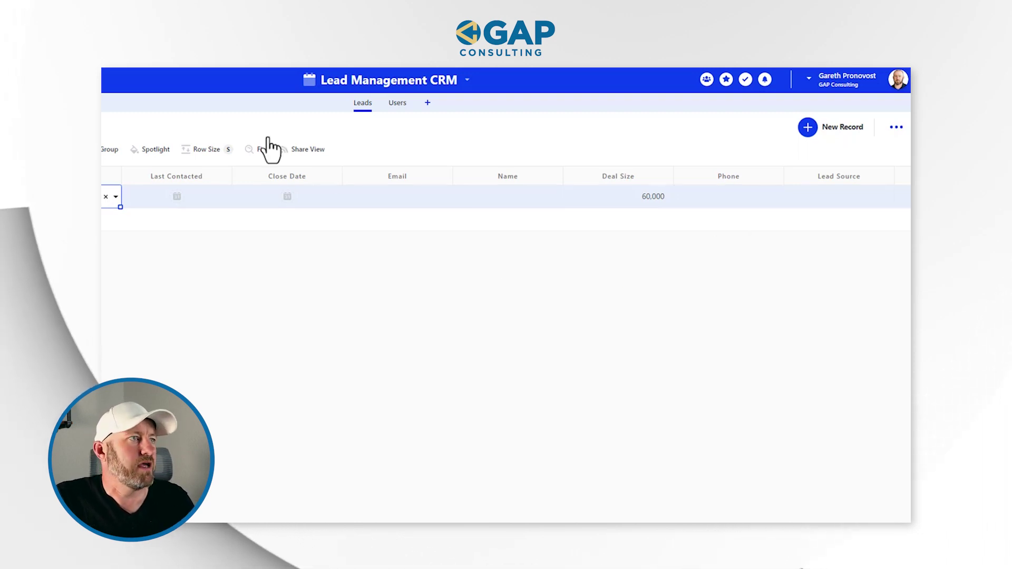
left_click(398, 105)
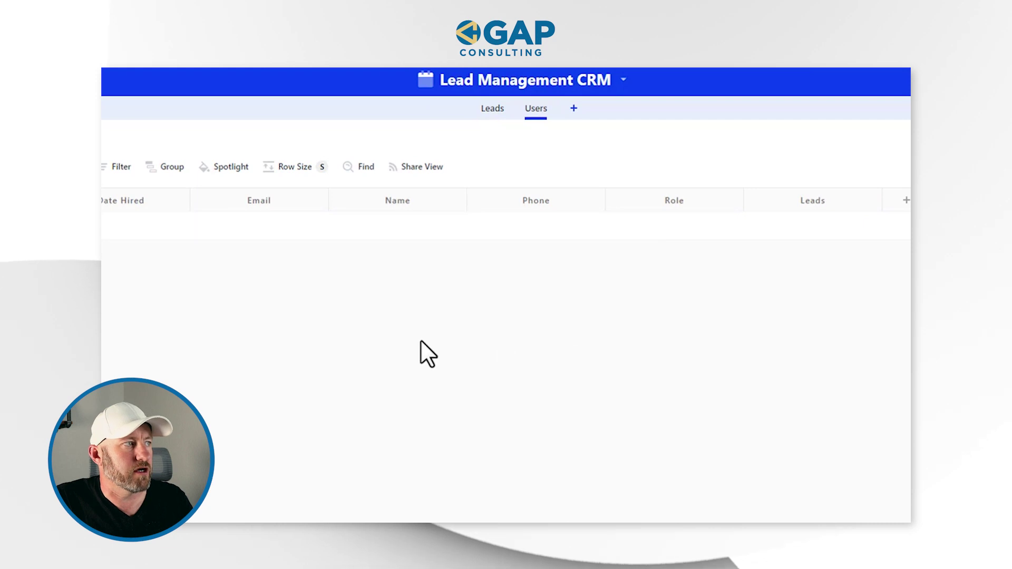
- Add a Users record titled 'Team Member #1' with Date Hired set to May 1
left_click(174, 168)
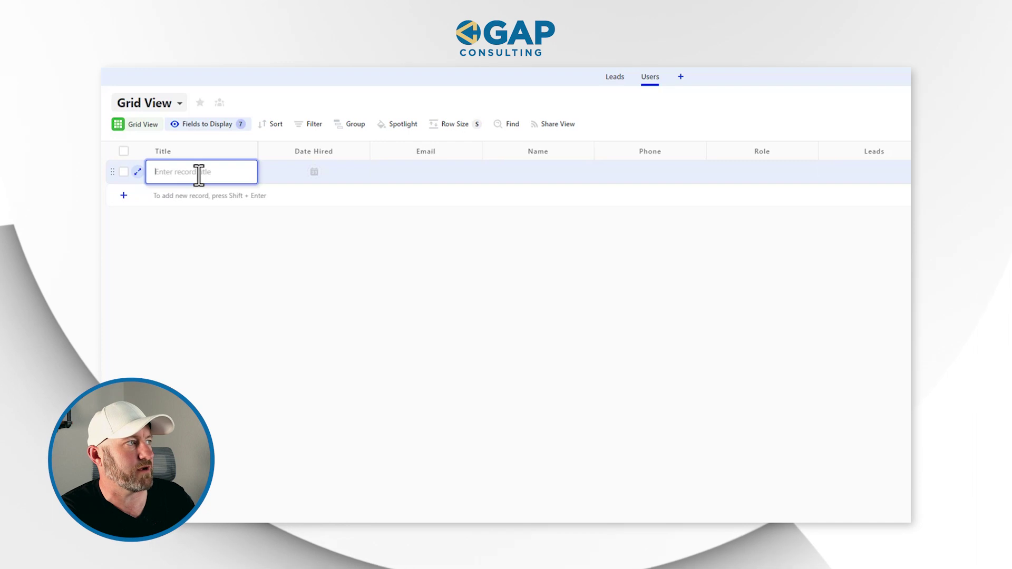
type("Team Member")
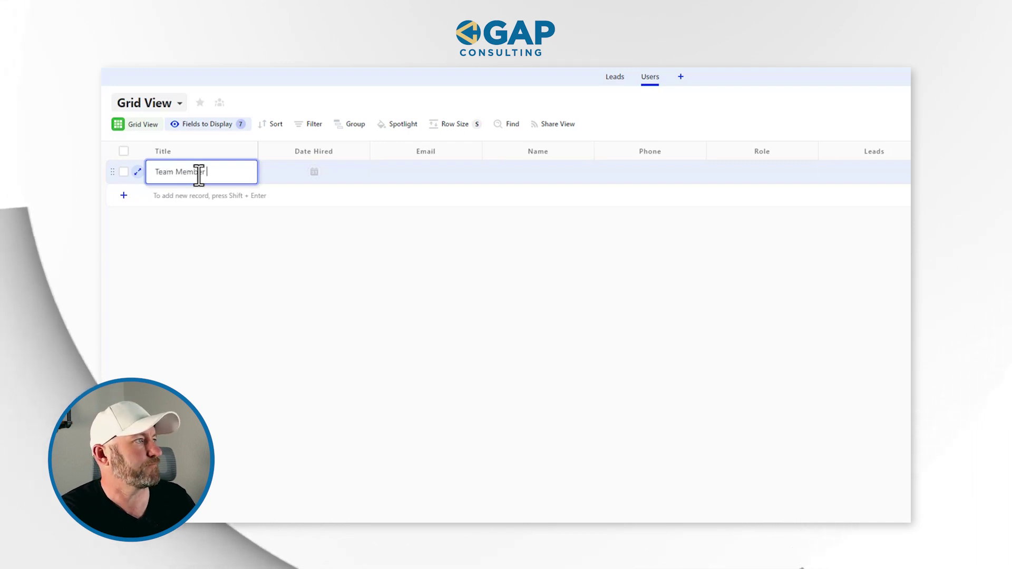
left_click(323, 175)
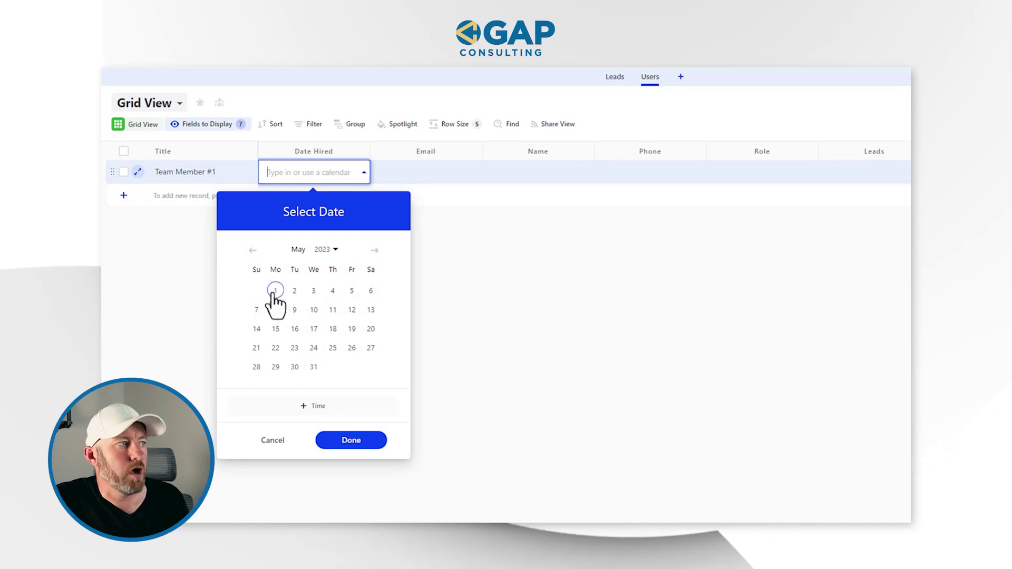
left_click(275, 291)
left_click(421, 180)
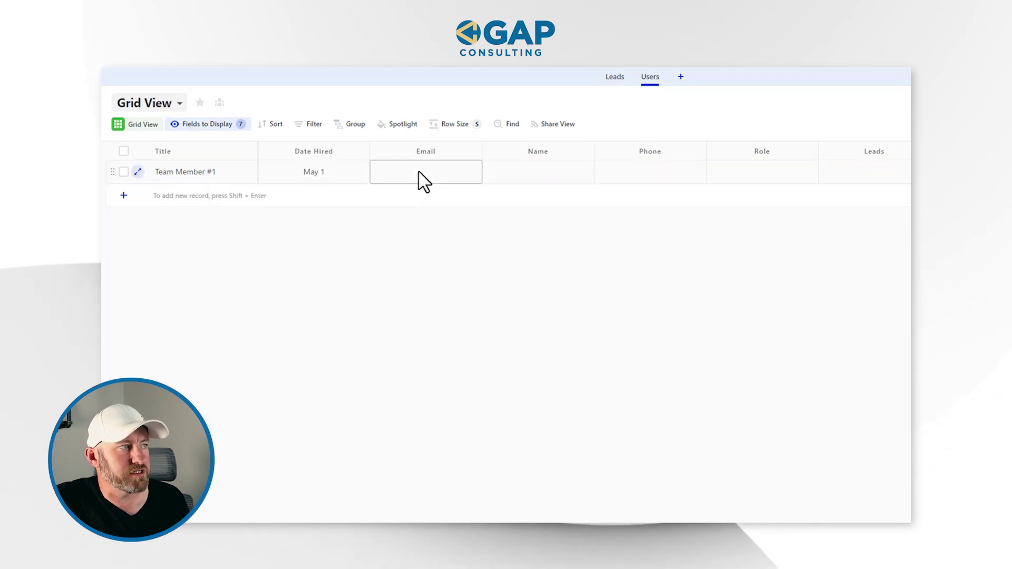
- Step through the record's Name, Phone, Role and Leads cells, leaving them blank
left_click(521, 184)
left_click(523, 185)
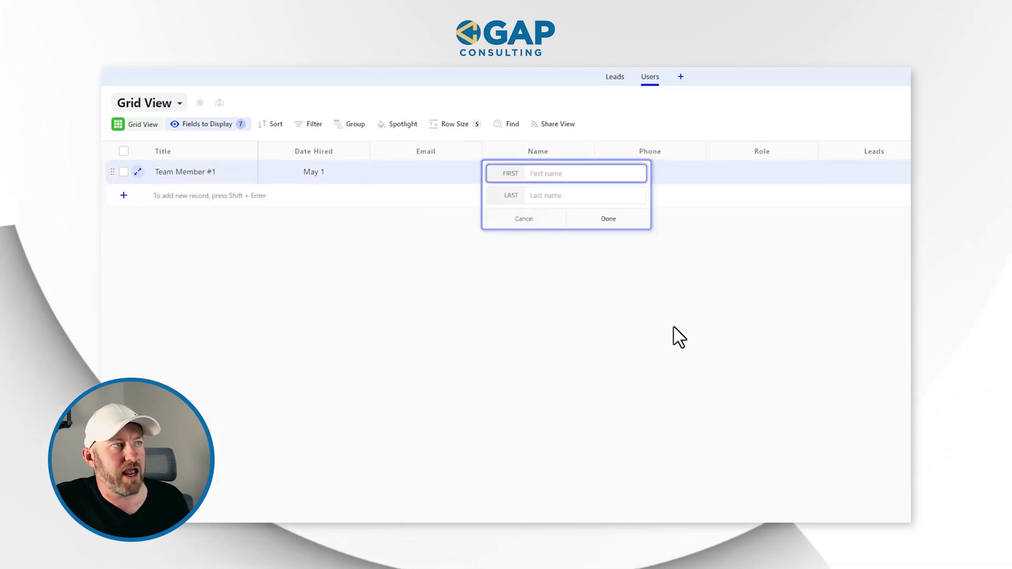
left_click(649, 172)
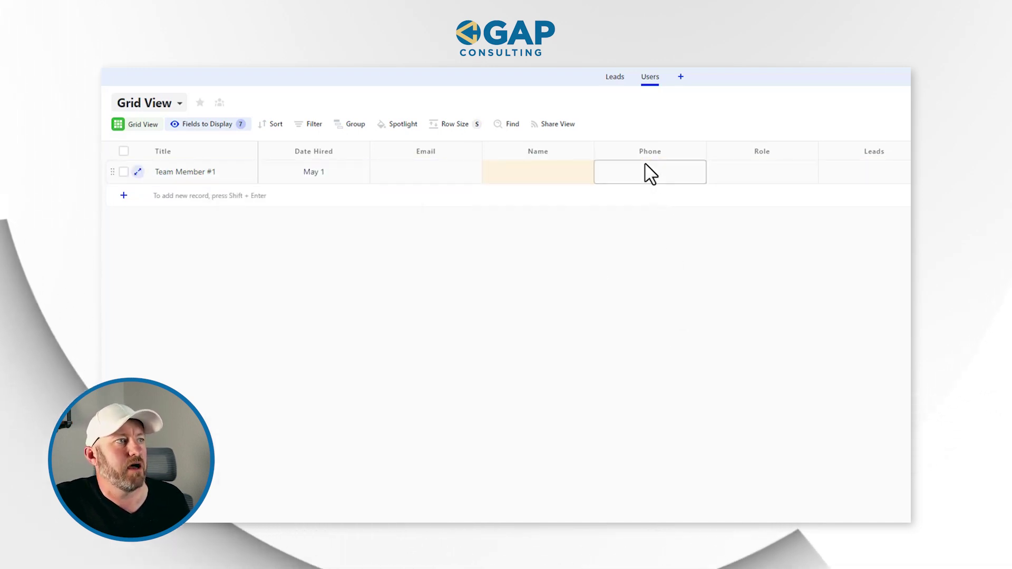
left_click(736, 180)
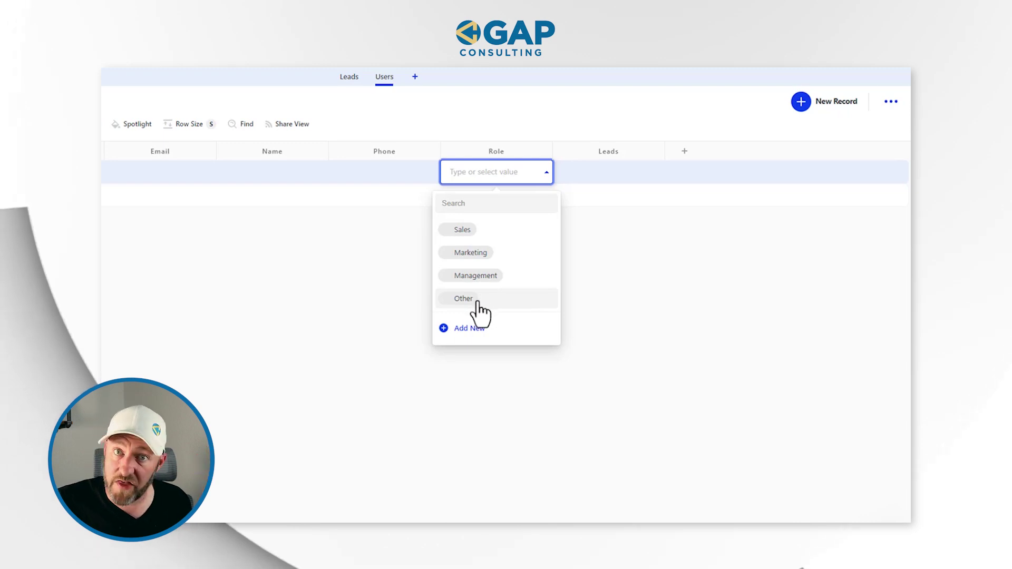
left_click(569, 199)
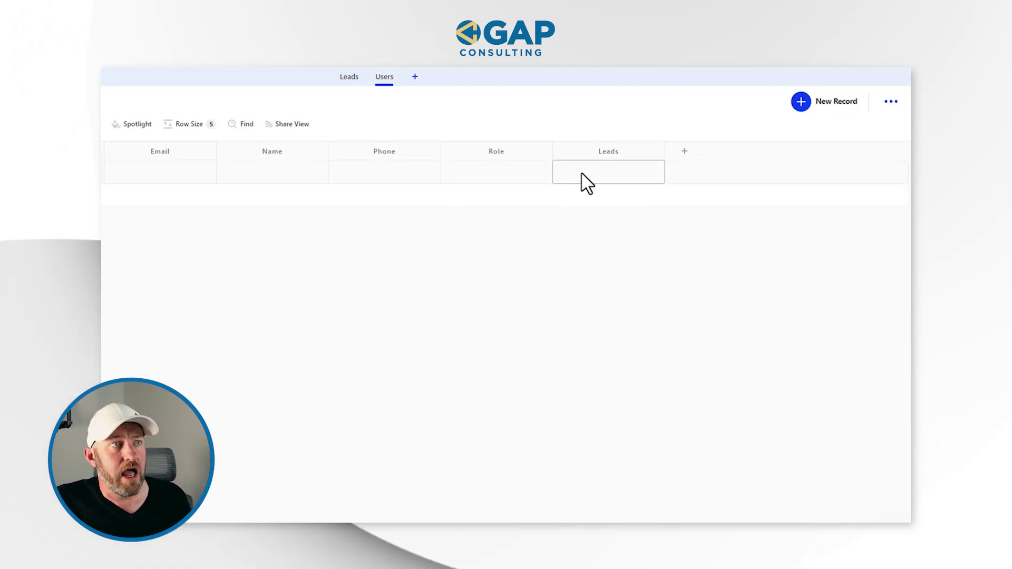
left_click(577, 174)
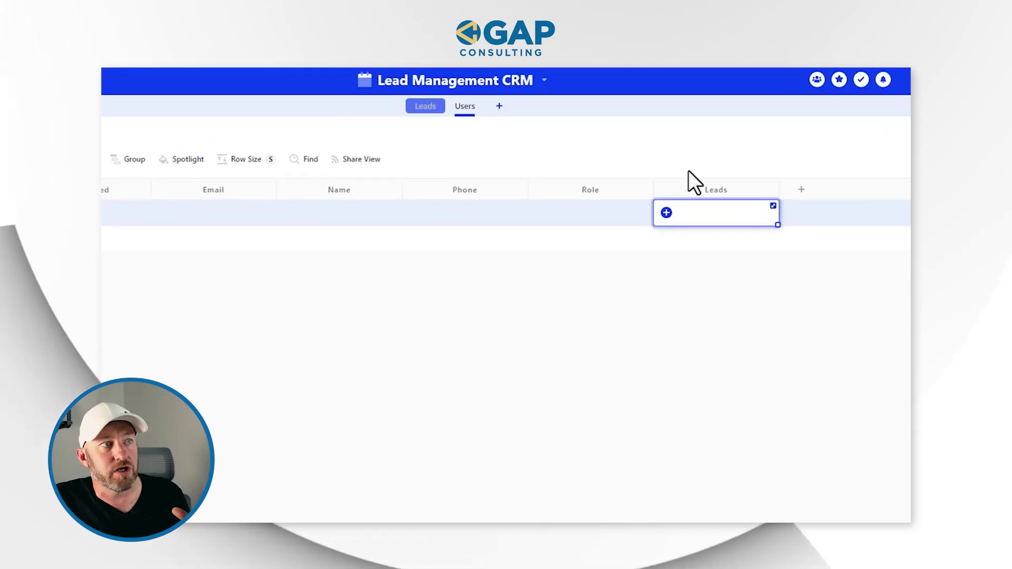
- Link the existing sample lead record to Team Member #1's Leads field
left_click(667, 213)
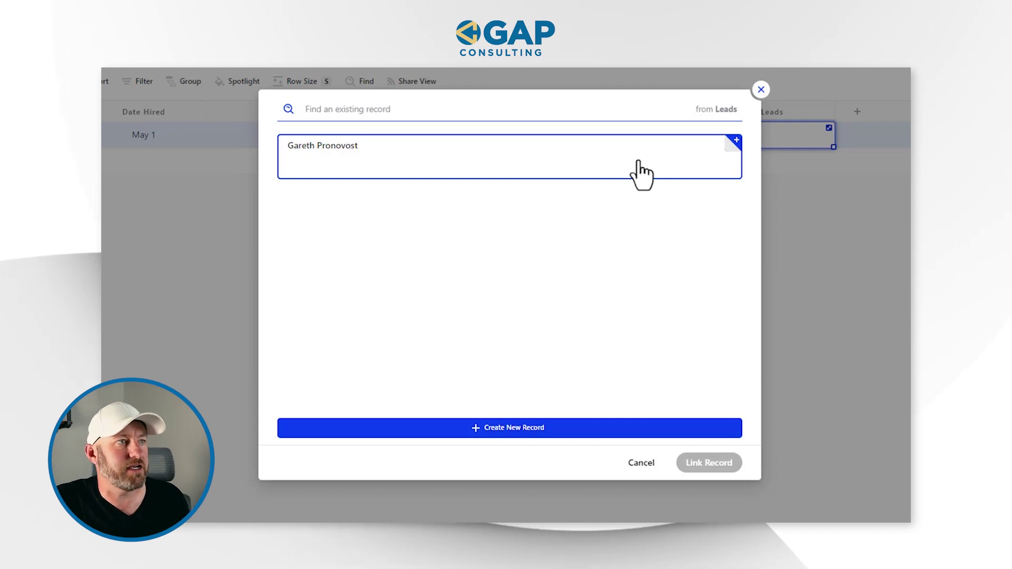
left_click(722, 468)
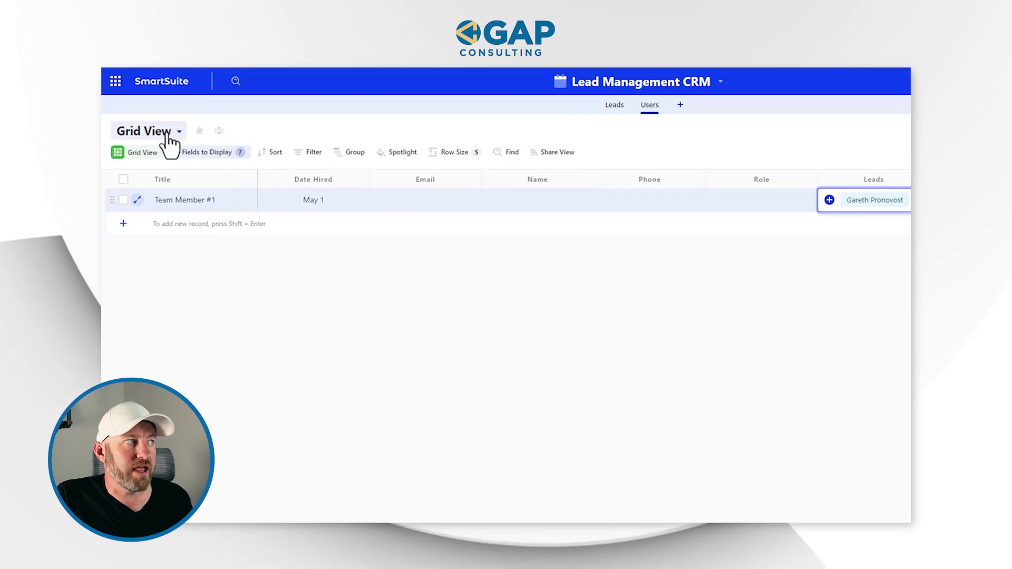
- Show the Users table's views list, which holds one public Grid View
left_click(168, 136)
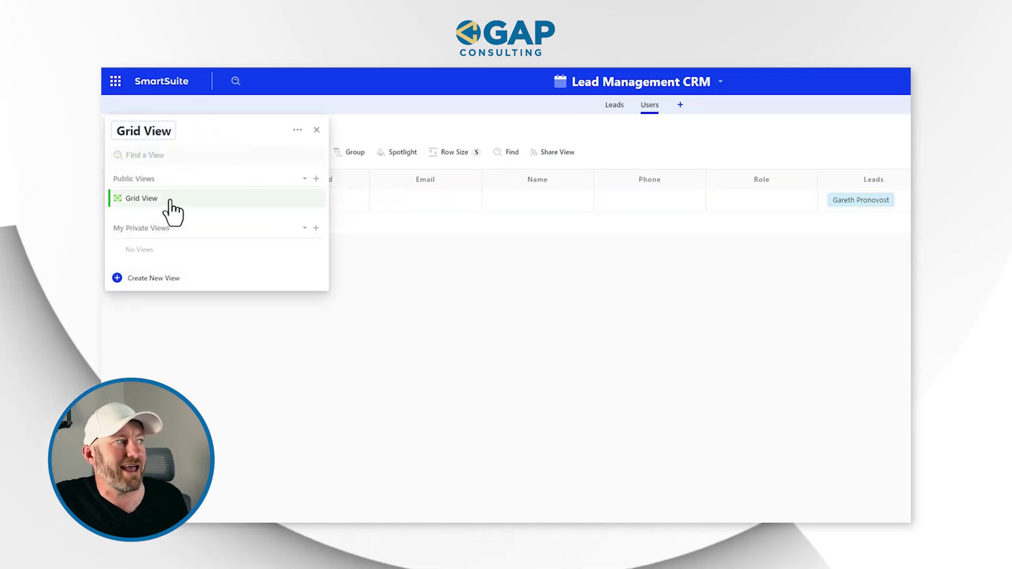
mouse_move(151, 212)
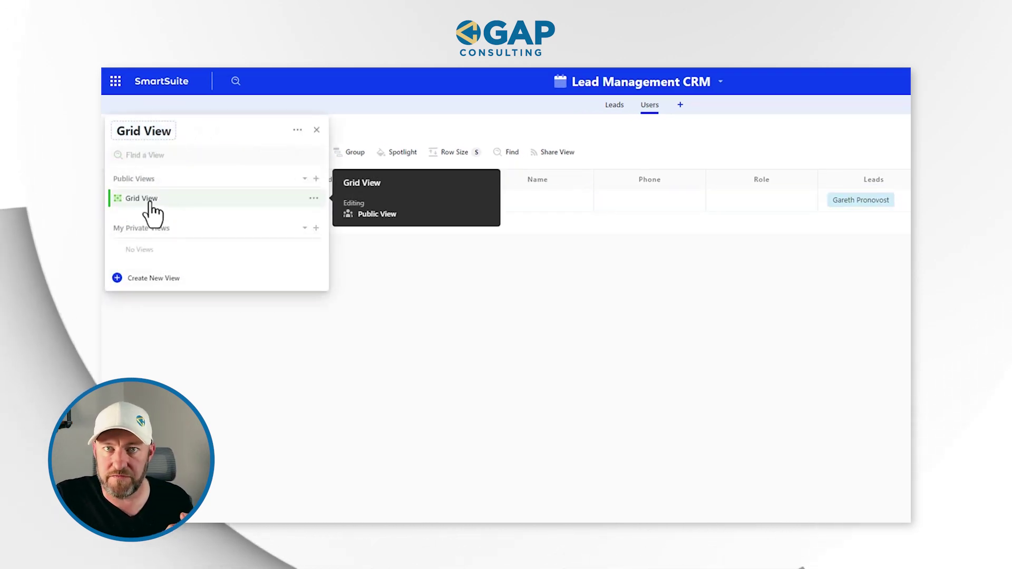